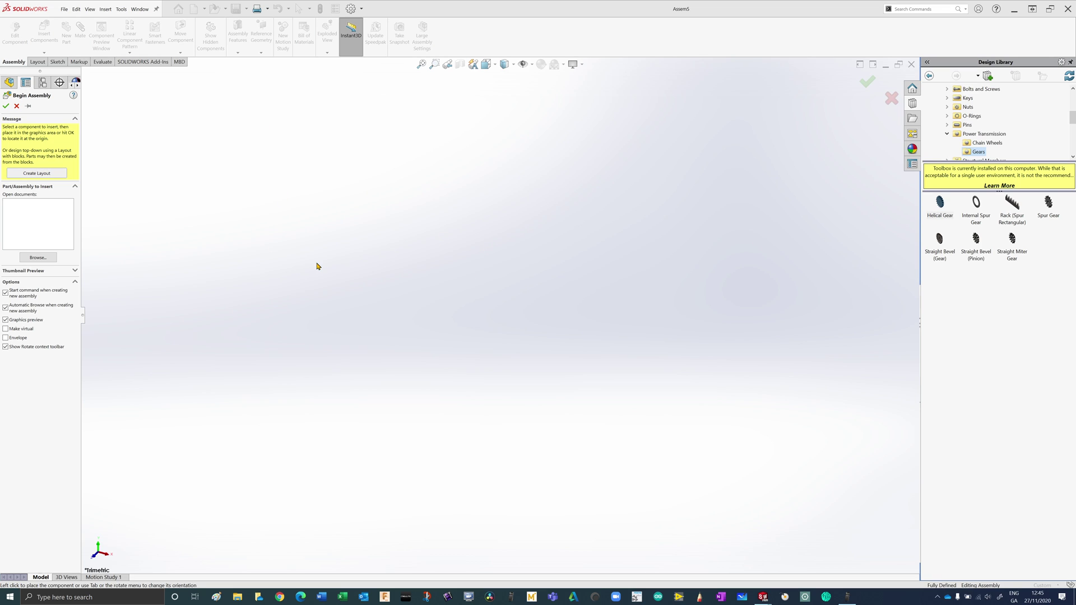
# - Start a layout sketch and draw a 50 mm diameter circle centred on the origin
pyautogui.click(36, 174)
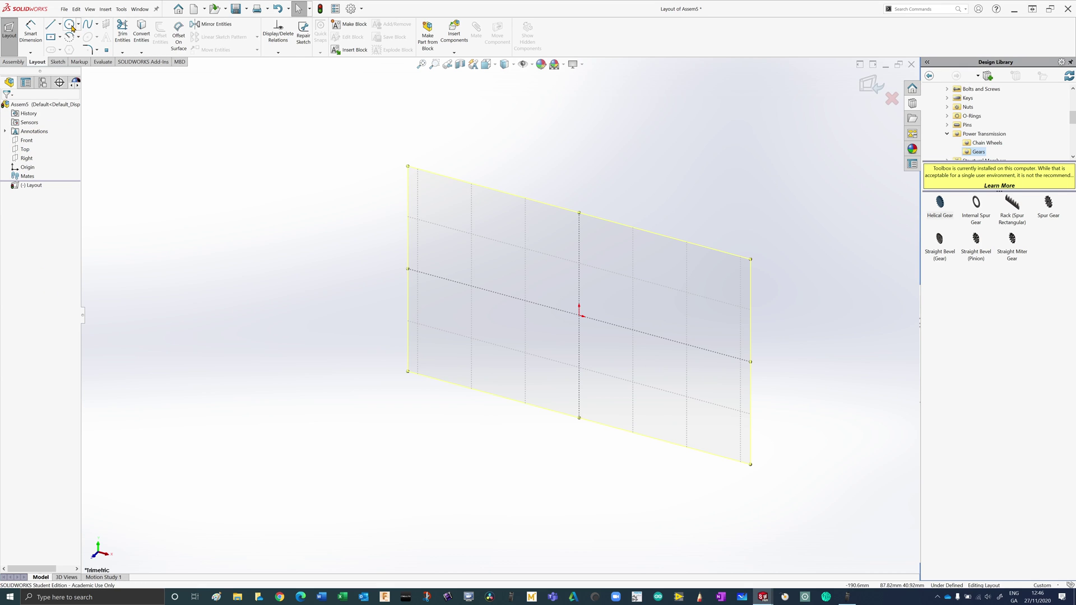
pyautogui.click(72, 28)
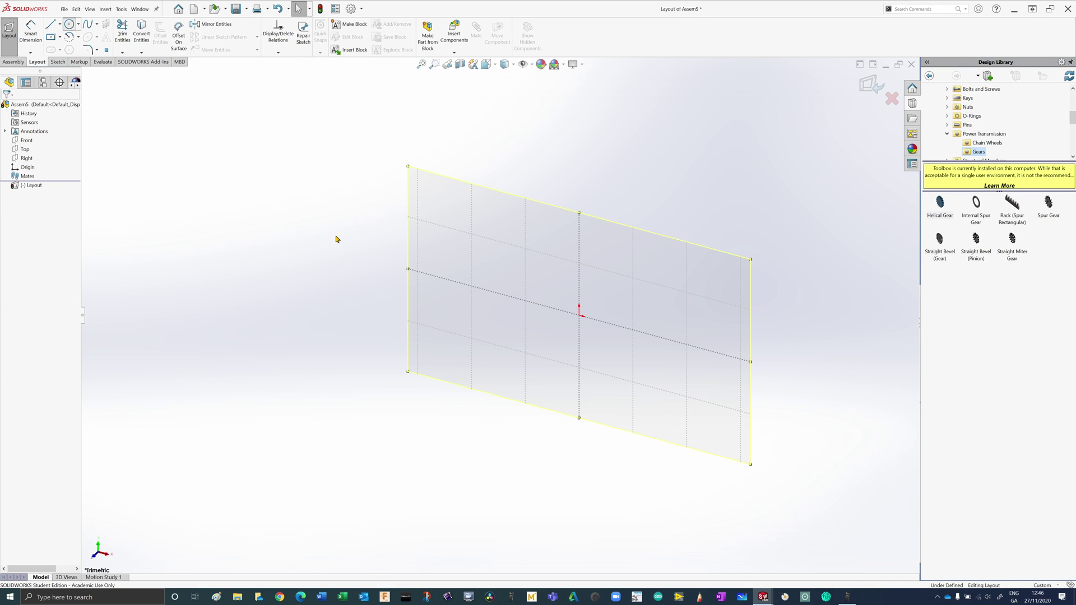
pyautogui.click(580, 316)
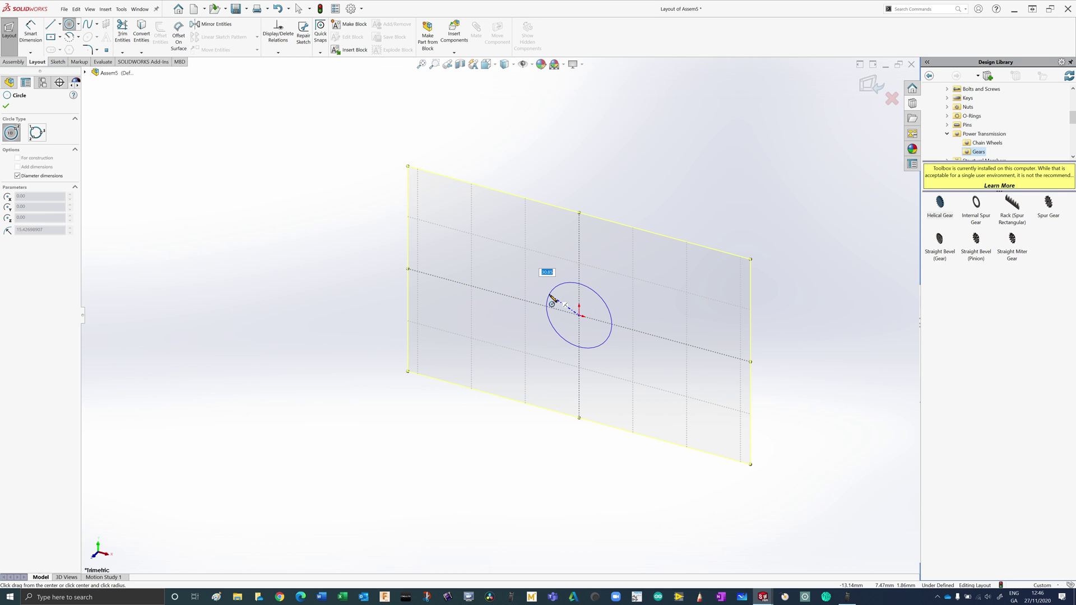
pyautogui.write('50')
pyautogui.press('Return')
# - Draw a second 50 mm diameter circle to the right of the first
pyautogui.scroll(5, 807, 365)
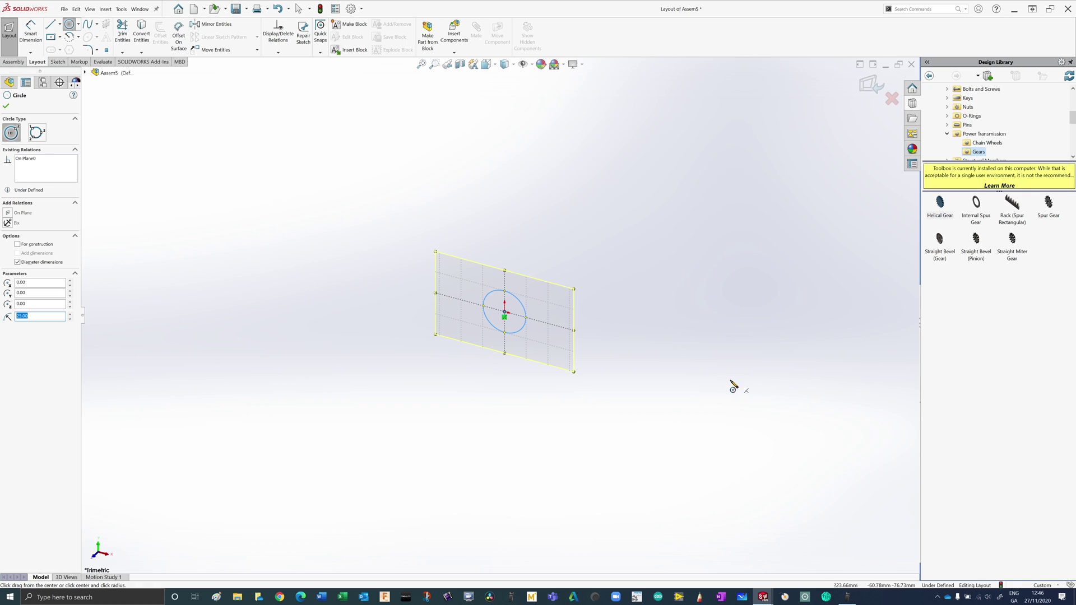
pyautogui.click(750, 379)
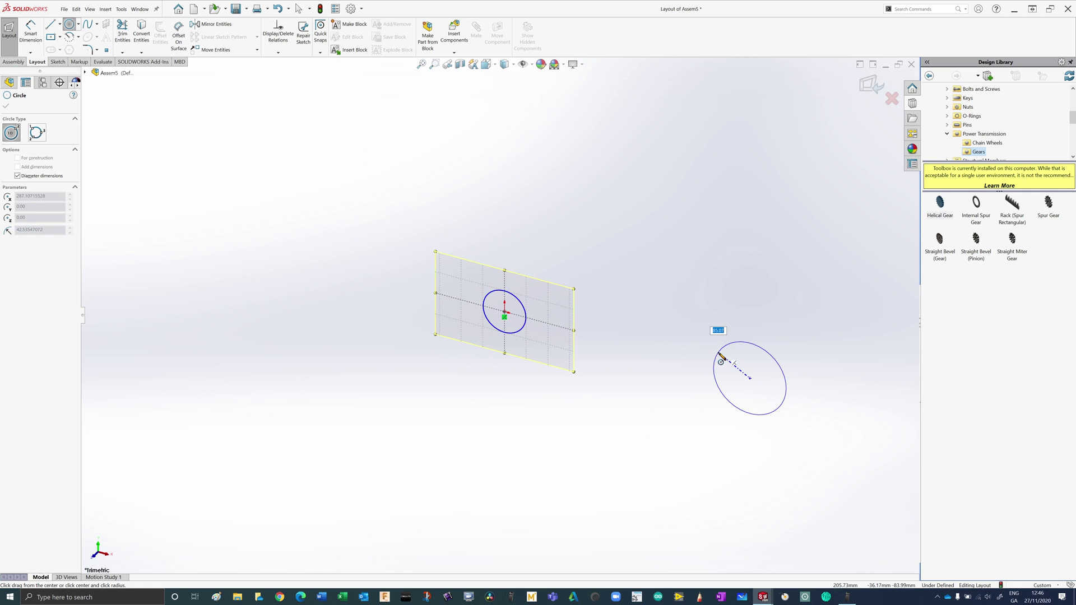
pyautogui.write('50')
pyautogui.press('Return')
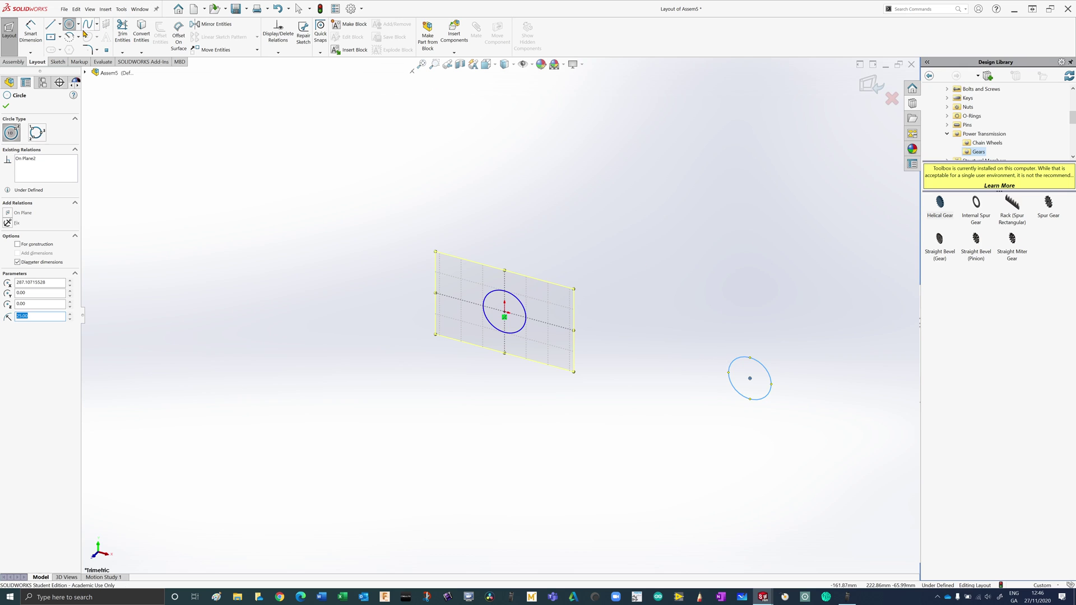
# - Dimension the left circle's diameter as Ø50.00
pyautogui.click(31, 32)
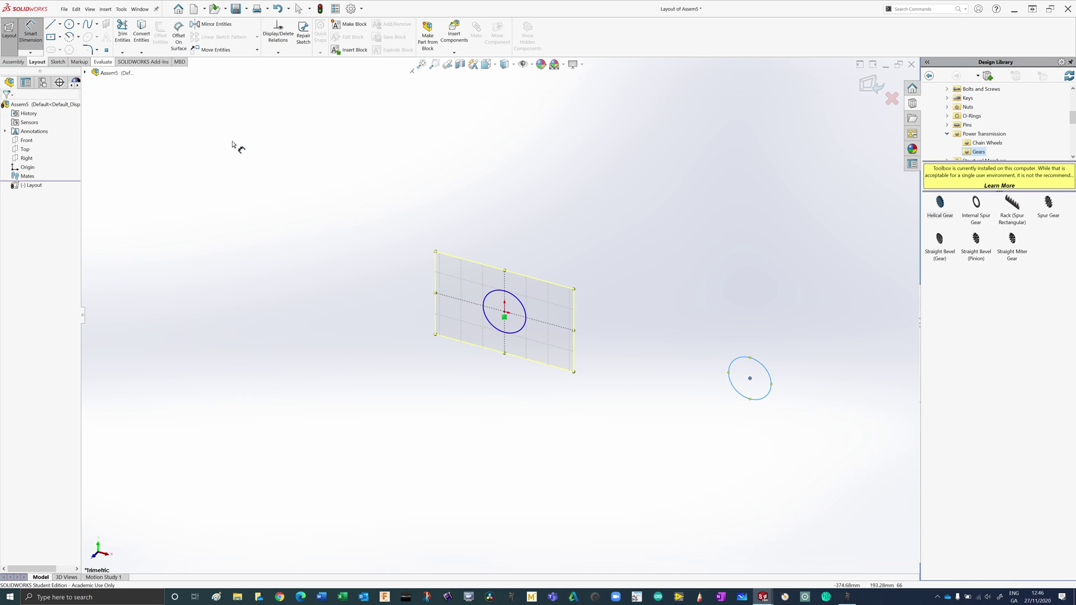
pyautogui.click(517, 298)
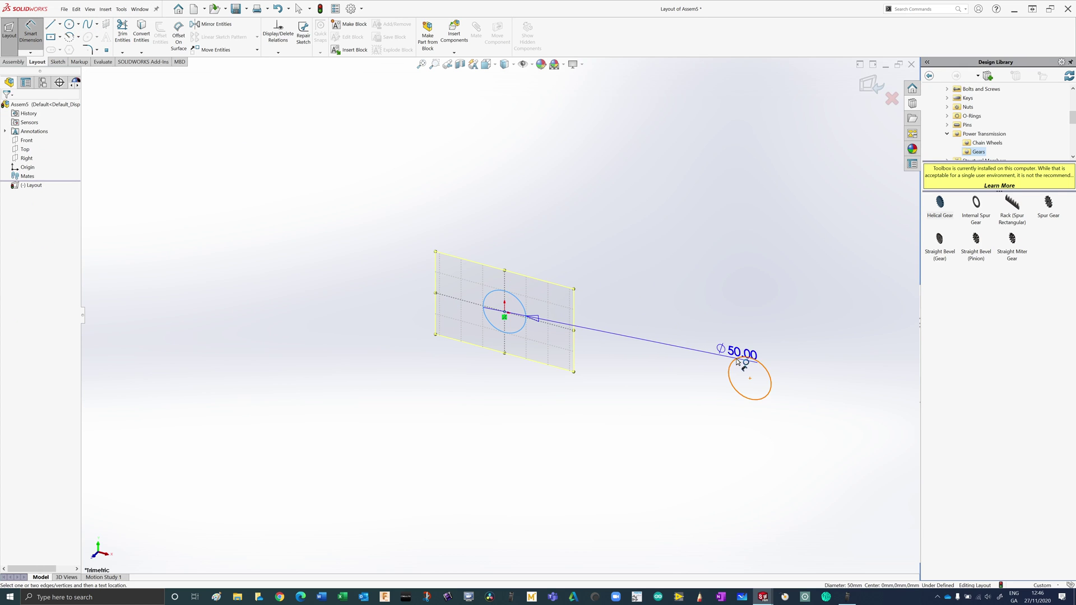
pyautogui.click(738, 362)
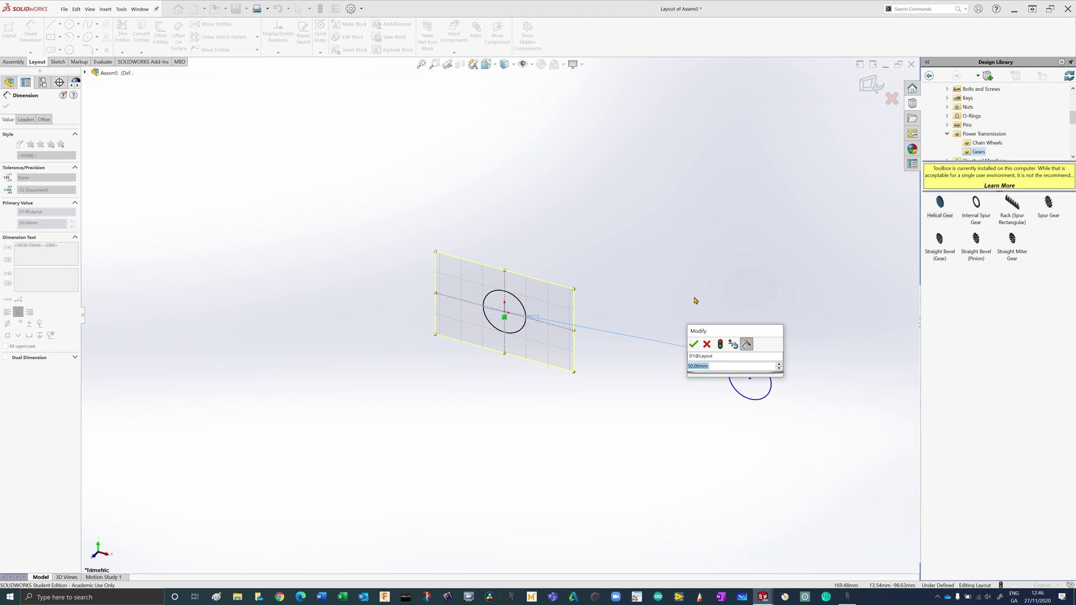
pyautogui.click(694, 344)
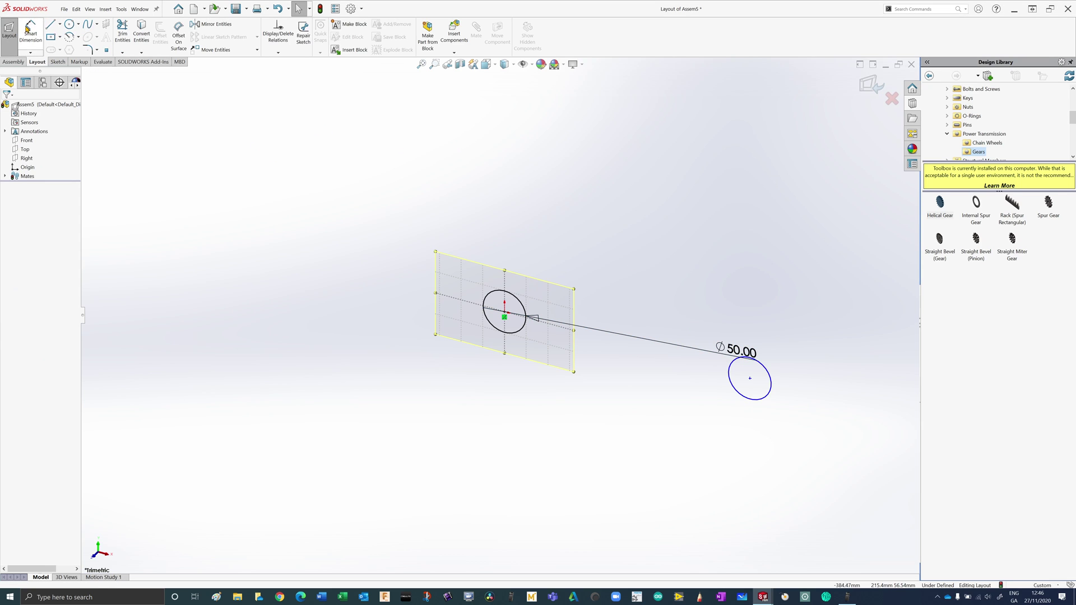
# - Add the 287.11 centre-distance dimension, reposition the Ø50.00 label, and close the layout sketch
pyautogui.click(765, 366)
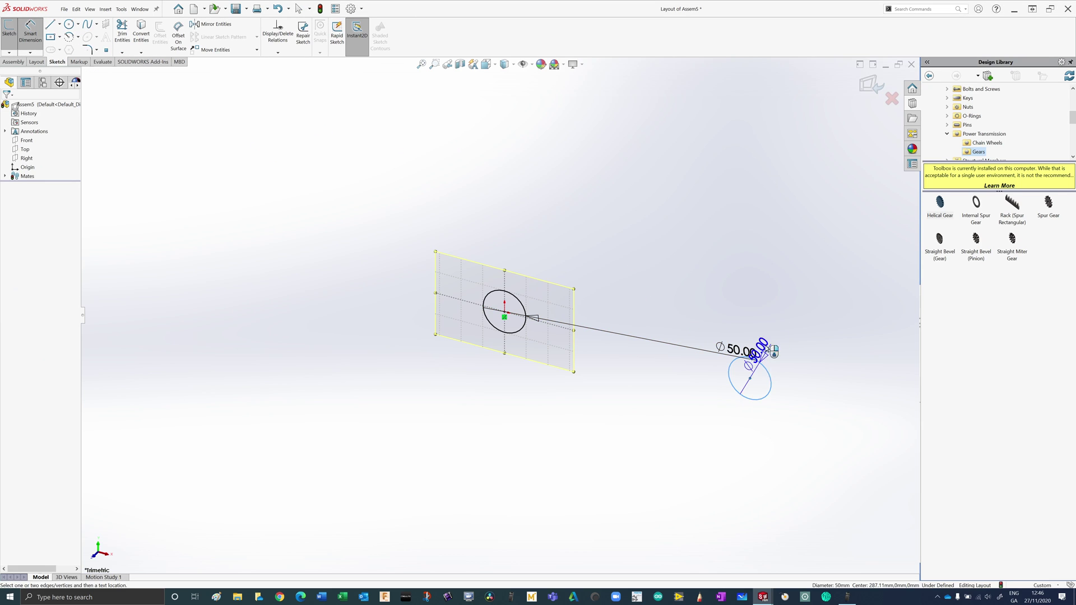
pyautogui.click(504, 291)
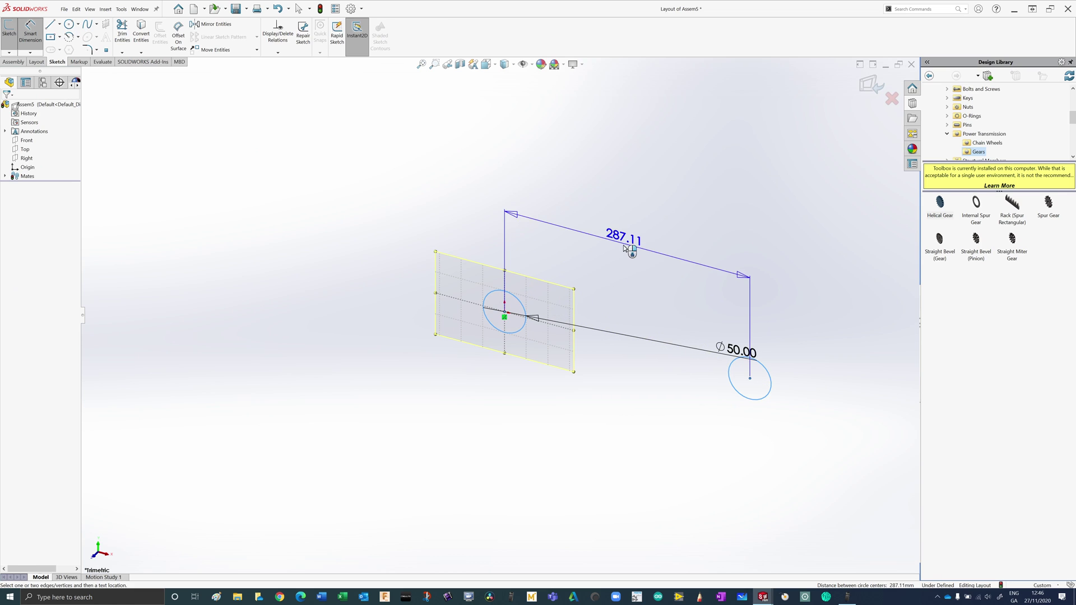
pyautogui.click(627, 262)
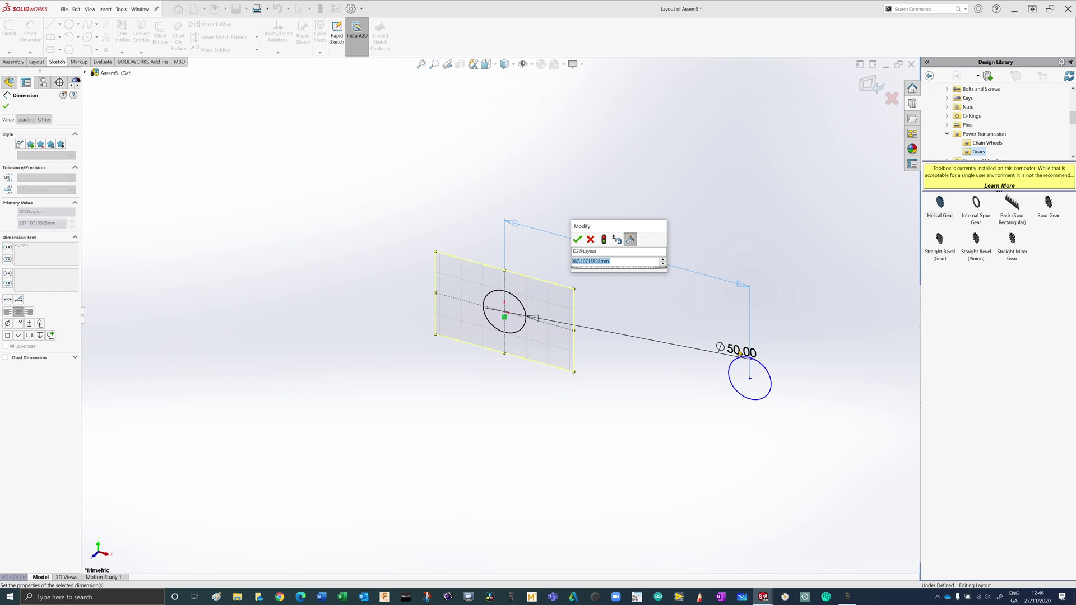
pyautogui.press('Return')
pyautogui.moveTo(728, 352); pyautogui.dragTo(560, 315)
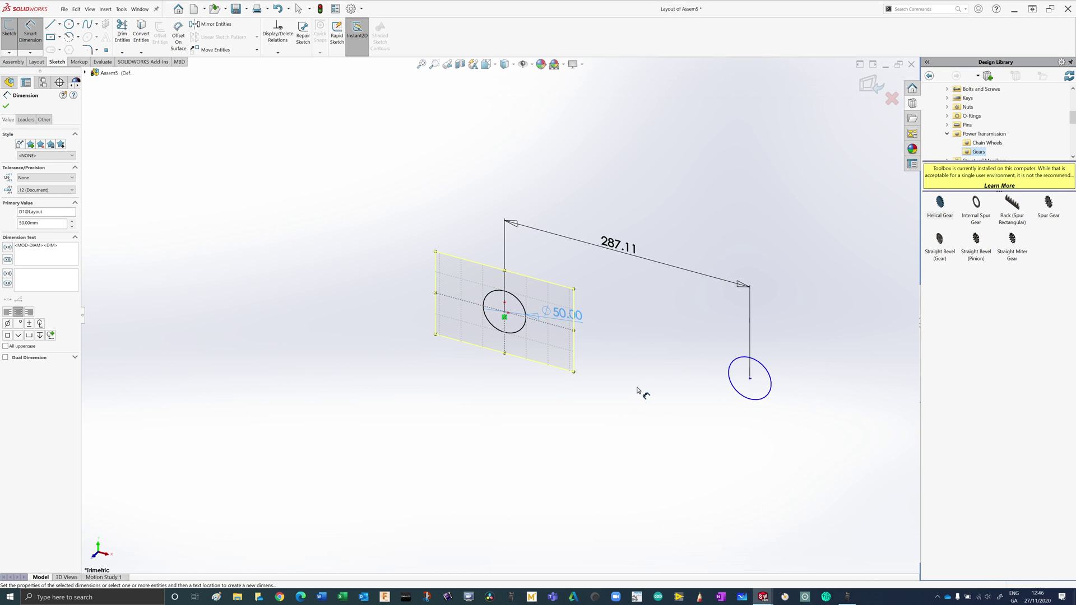
pyautogui.click(697, 449)
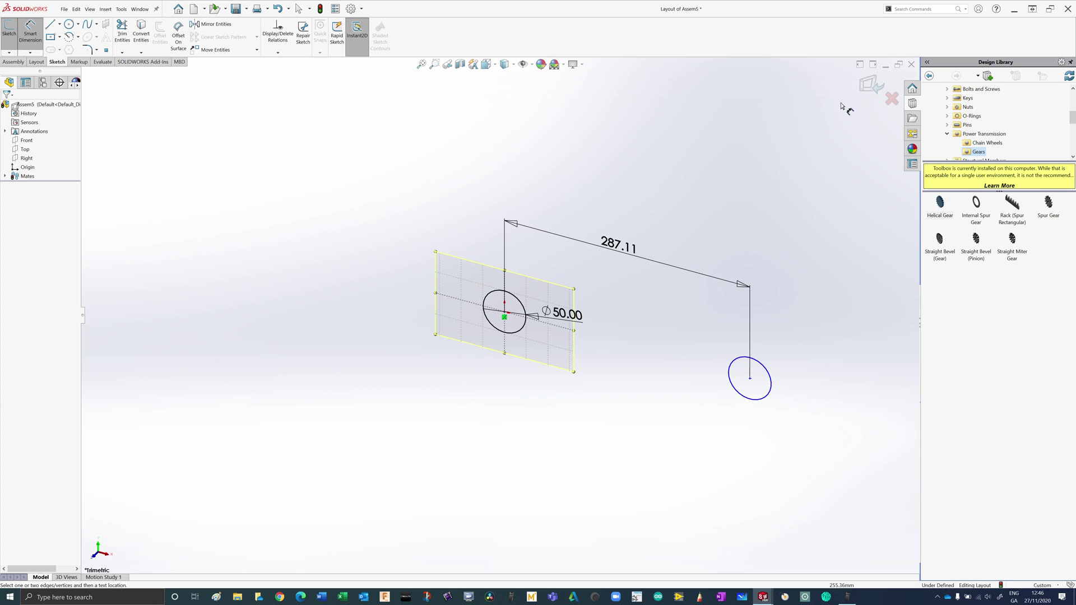
pyautogui.click(869, 85)
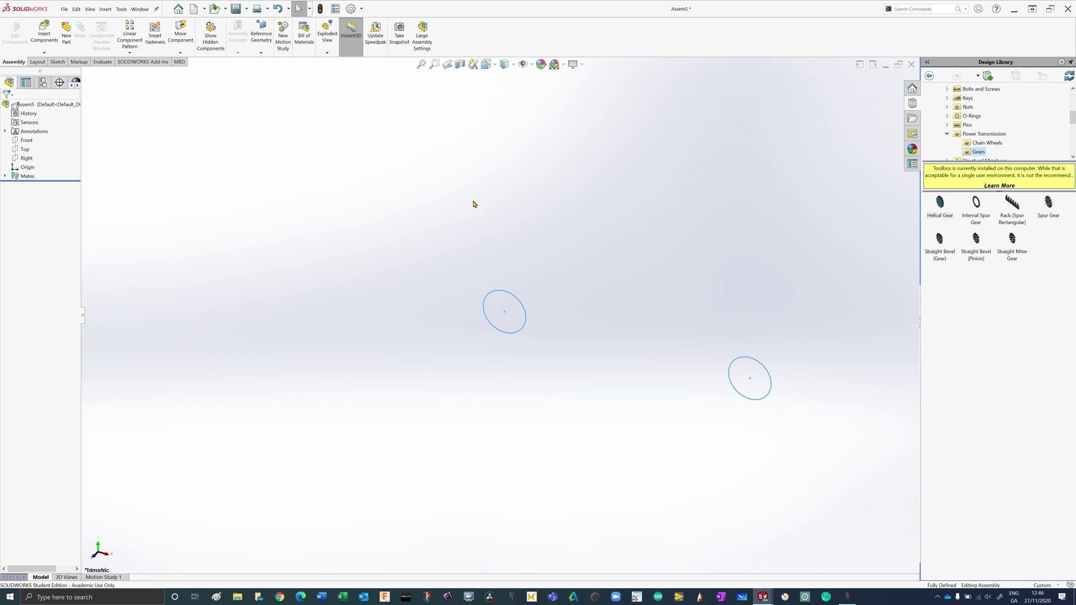
# - Insert a Helical Gear from the Design Library Gears folder into the assembly
pyautogui.moveTo(937, 208)
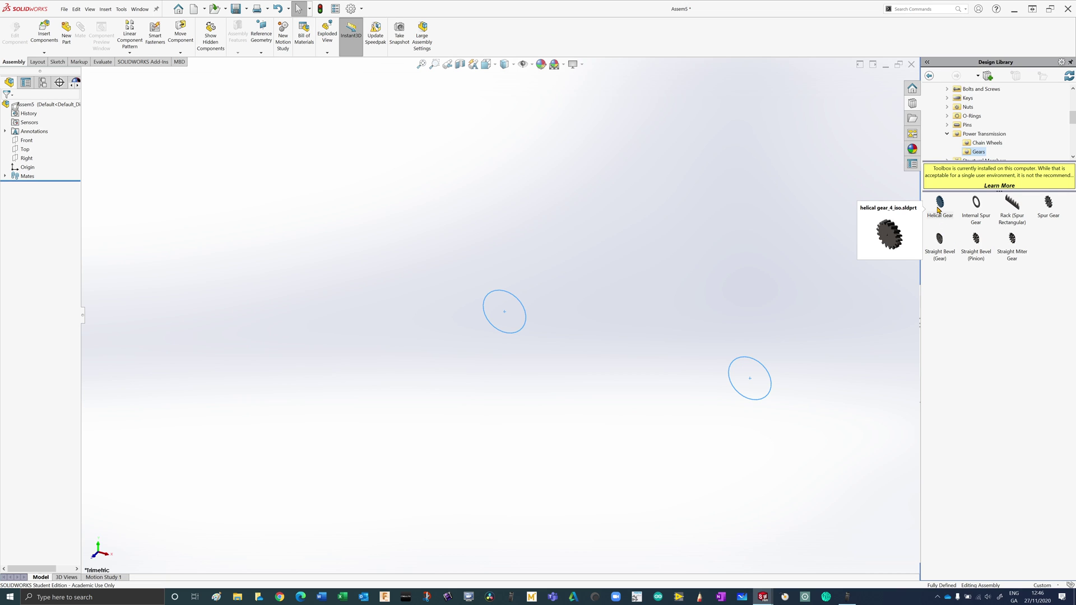
pyautogui.moveTo(938, 210); pyautogui.dragTo(340, 286)
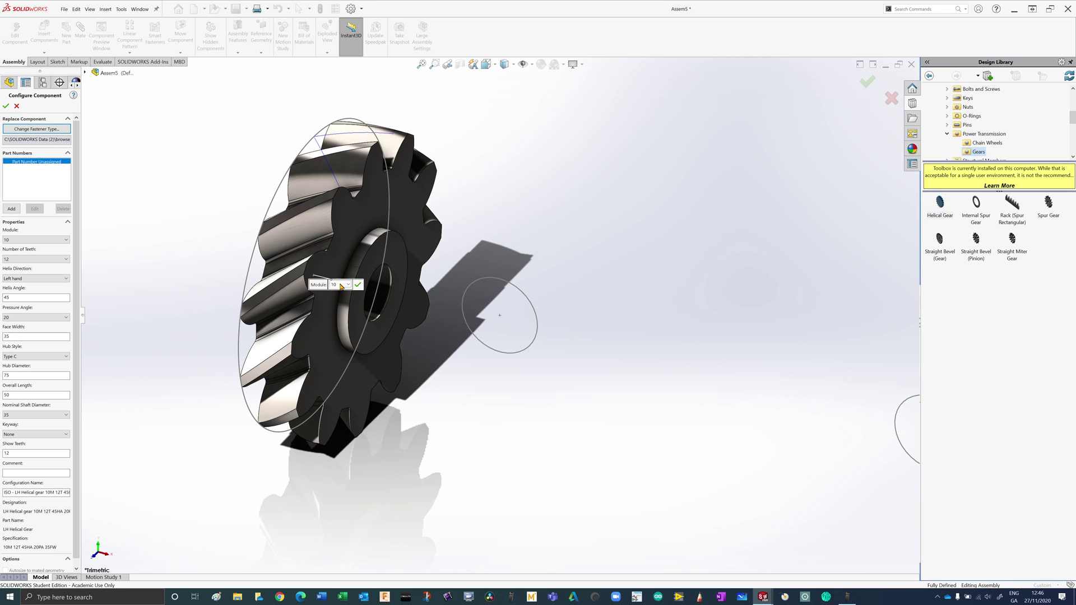
# - Keep module 10 and hub Type C, set the keyway to Rectangular (1), and accept the gear
pyautogui.click(13, 240)
pyautogui.click(13, 243)
pyautogui.click(28, 337)
pyautogui.click(27, 360)
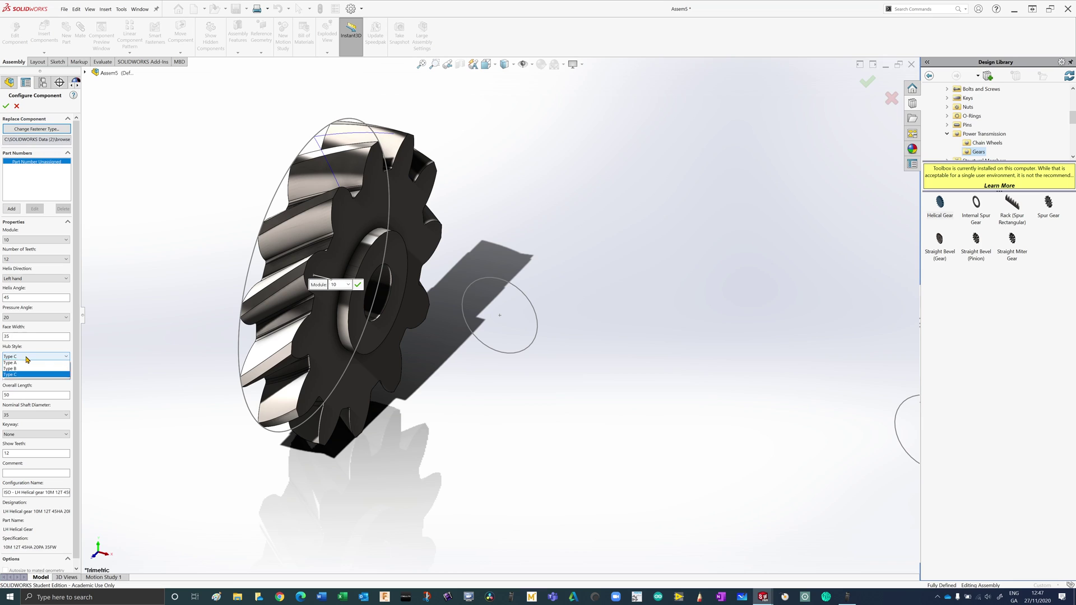
pyautogui.click(40, 377)
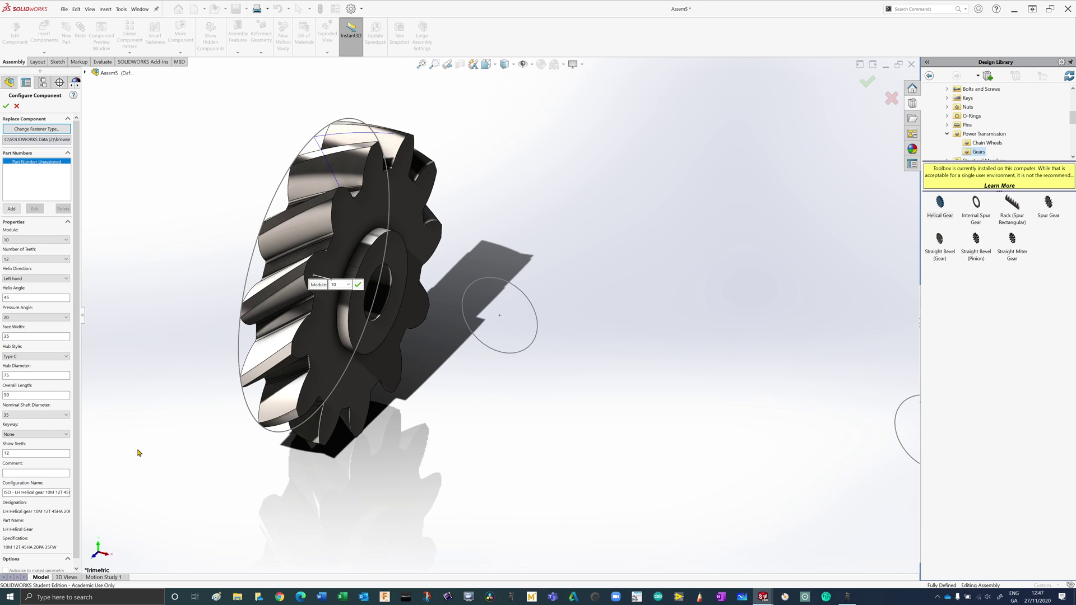
pyautogui.click(41, 435)
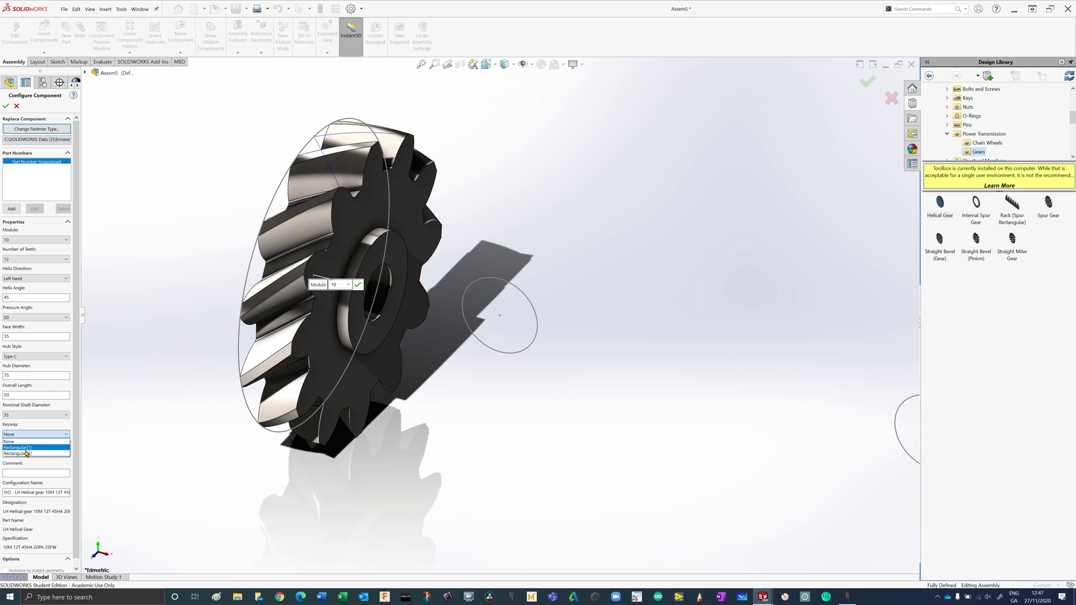
pyautogui.click(27, 448)
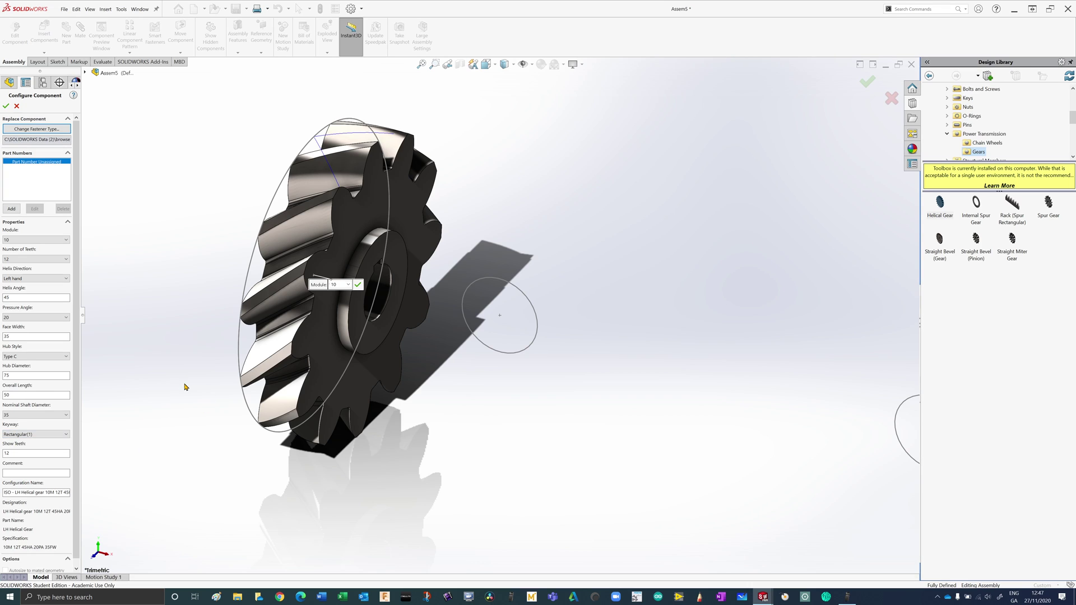
pyautogui.click(5, 108)
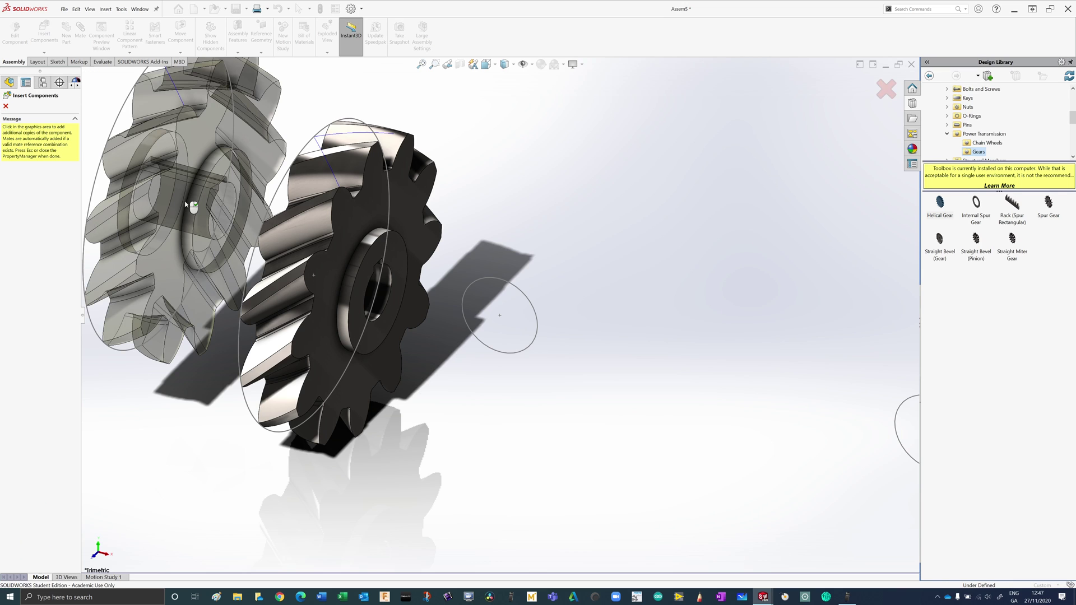
# - Stop inserting copies and place a second Helical Gear to the right of the first
pyautogui.press('Escape')
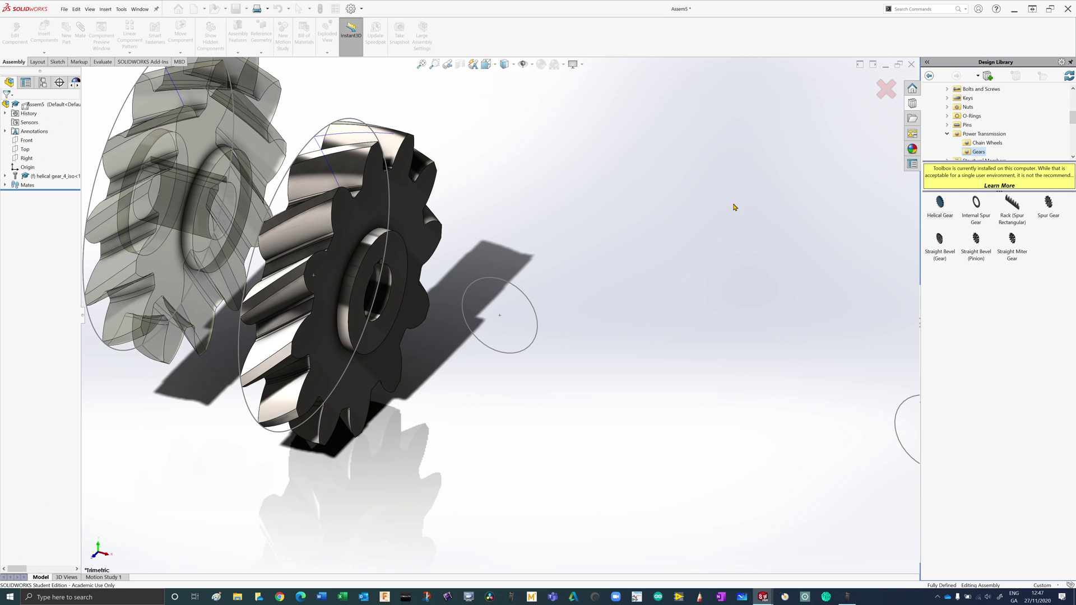
pyautogui.moveTo(942, 203); pyautogui.dragTo(667, 261)
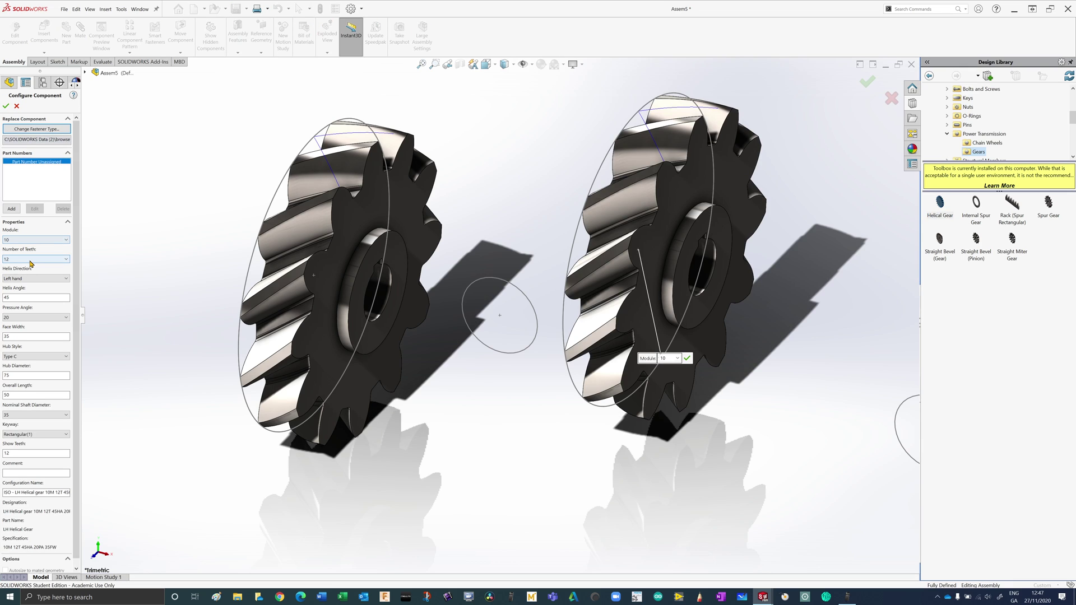
# - Set the second gear to 24 teeth with a right-hand helix and accept it
pyautogui.click(29, 261)
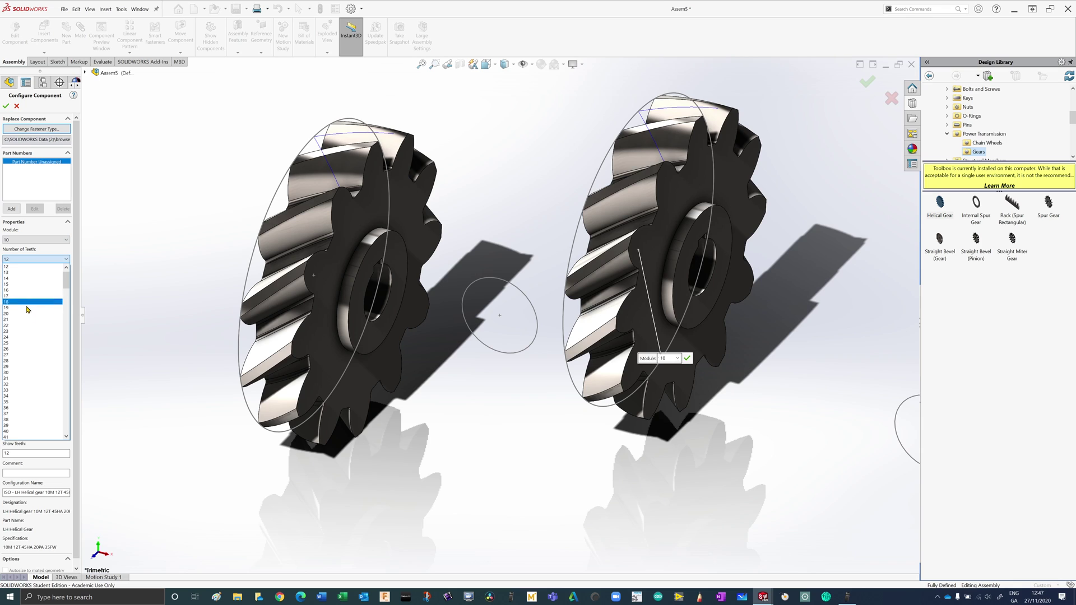
pyautogui.click(23, 337)
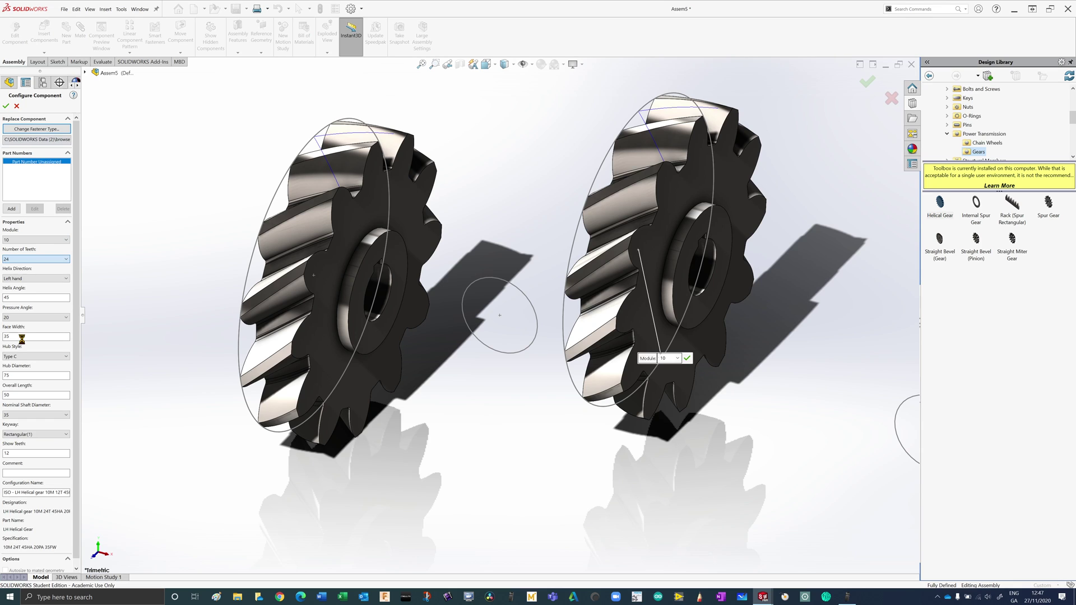
pyautogui.click(24, 281)
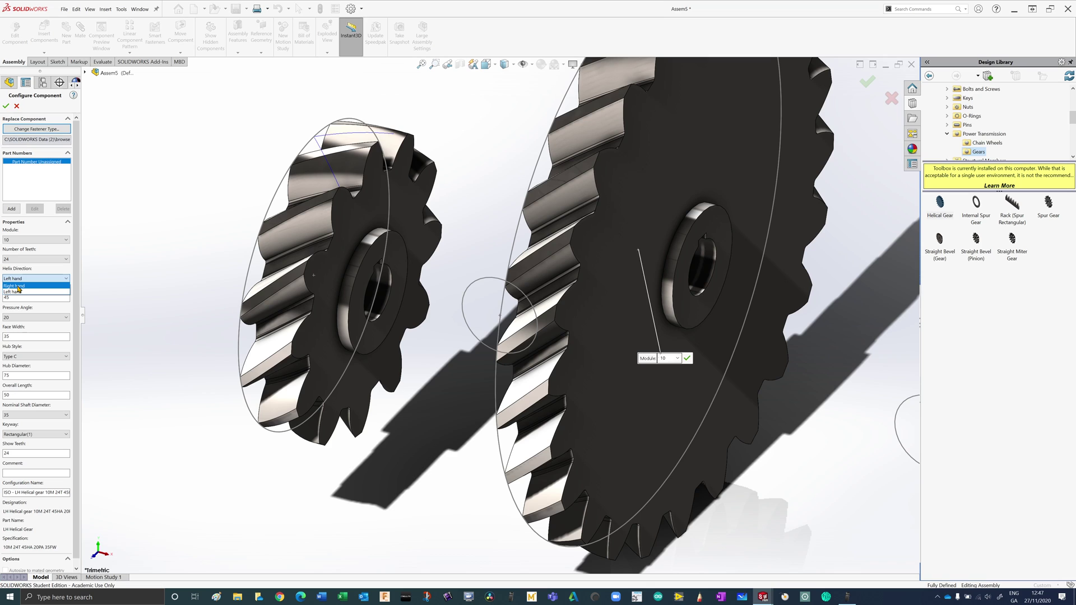
pyautogui.click(19, 286)
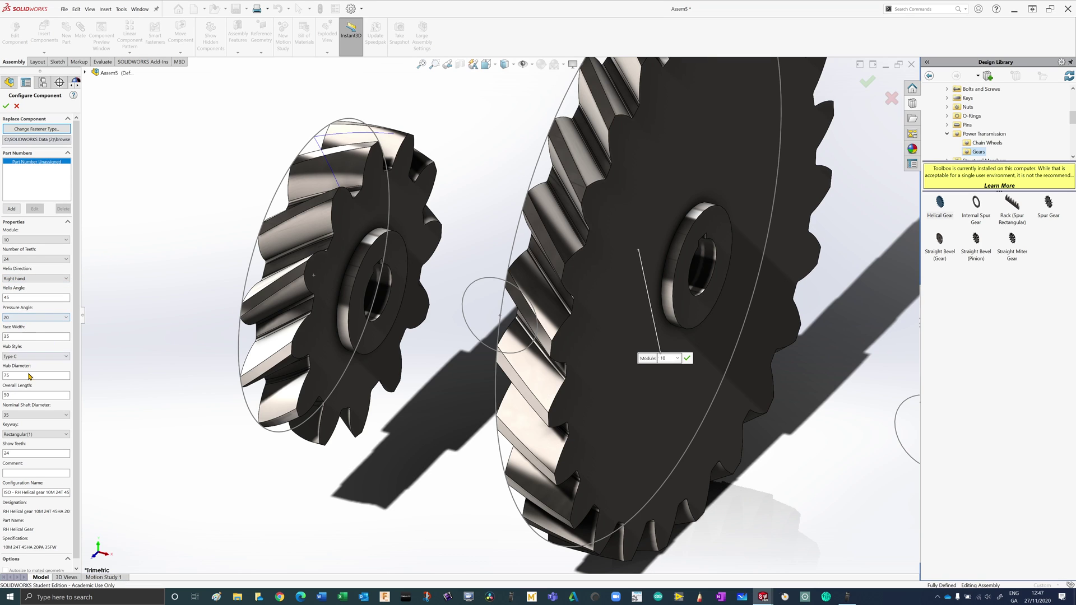
pyautogui.click(6, 108)
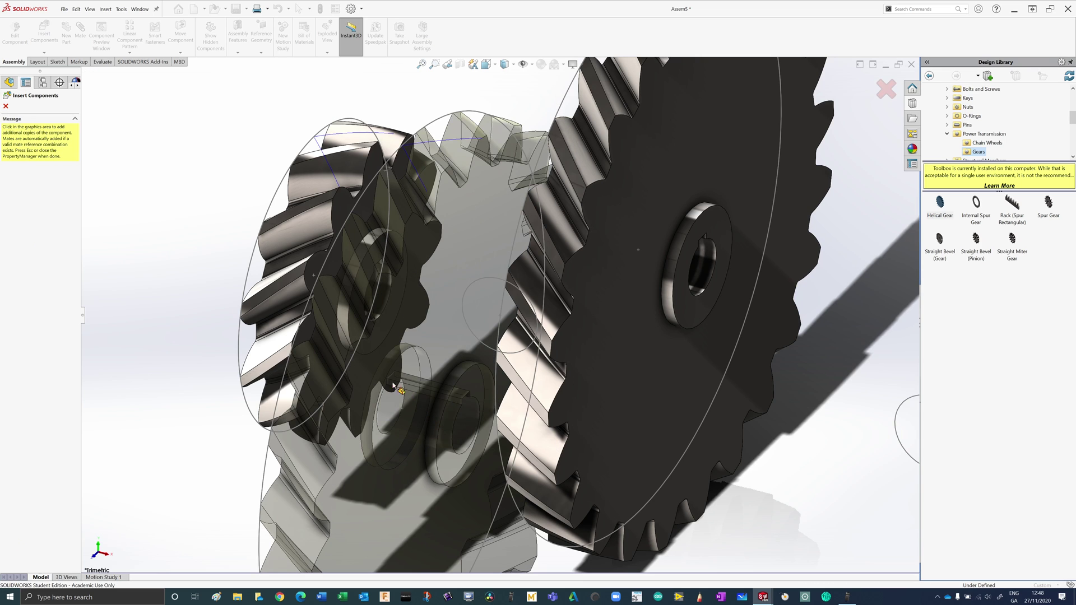
# - Close Insert Components, zoom to fit, and set the 12-tooth gear to Float
pyautogui.press('Escape')
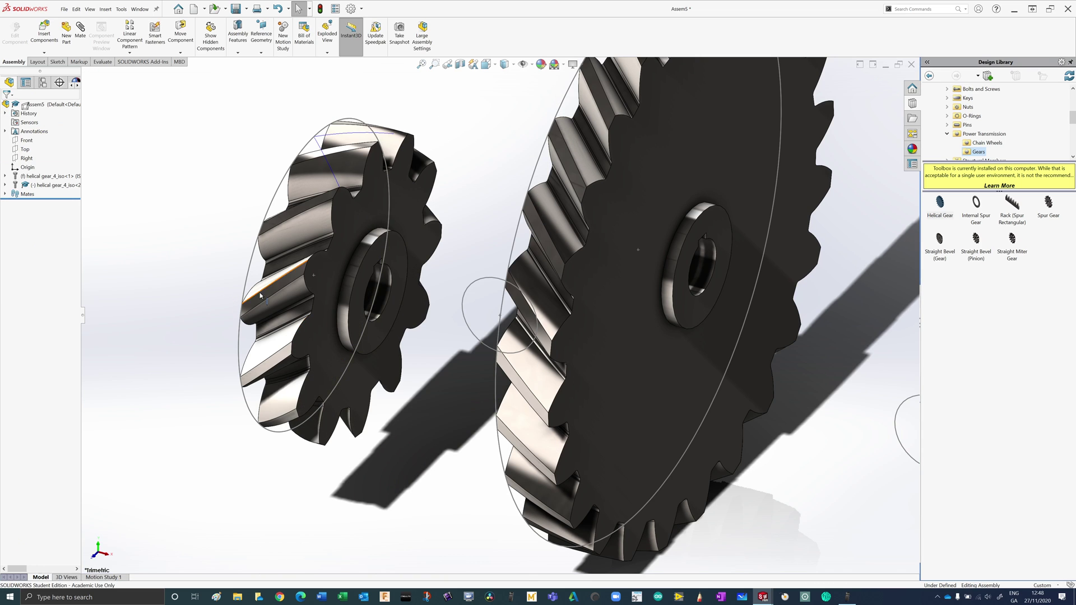
pyautogui.press('f')
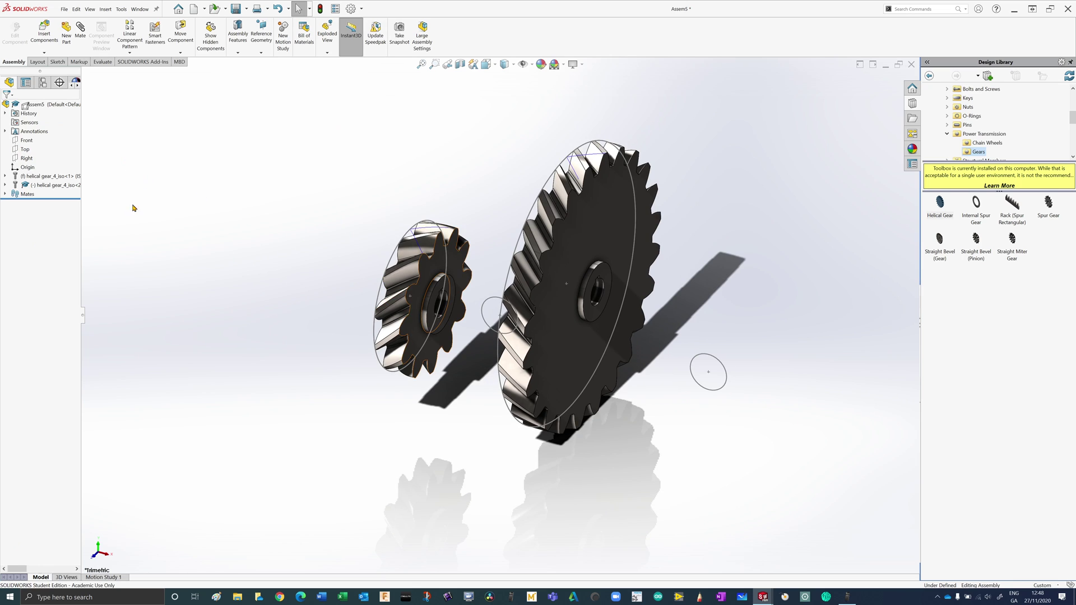
pyautogui.rightClick(31, 180)
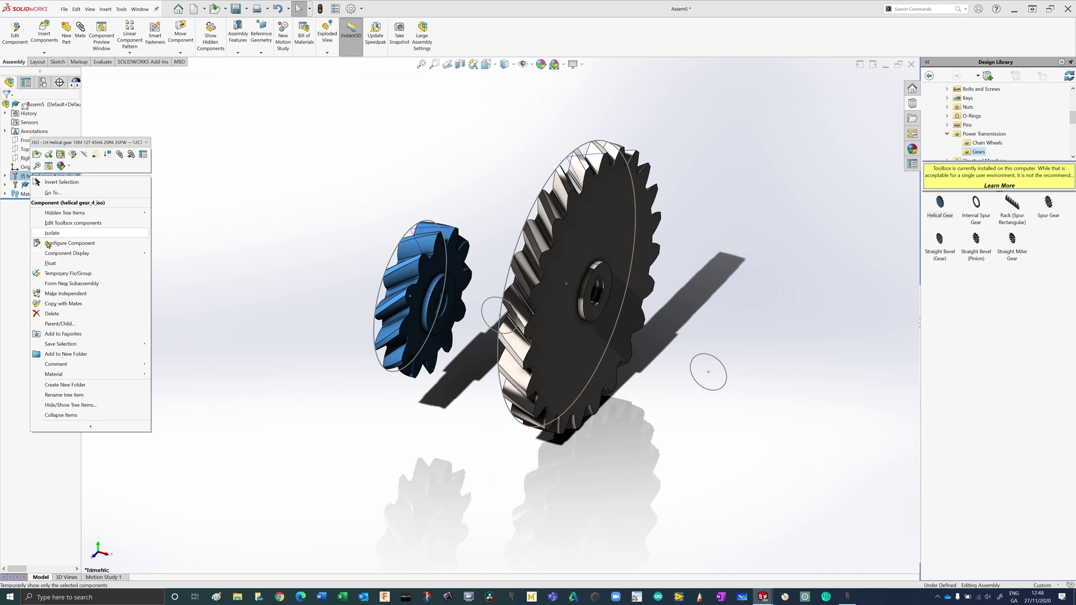
pyautogui.click(61, 264)
pyautogui.click(322, 184)
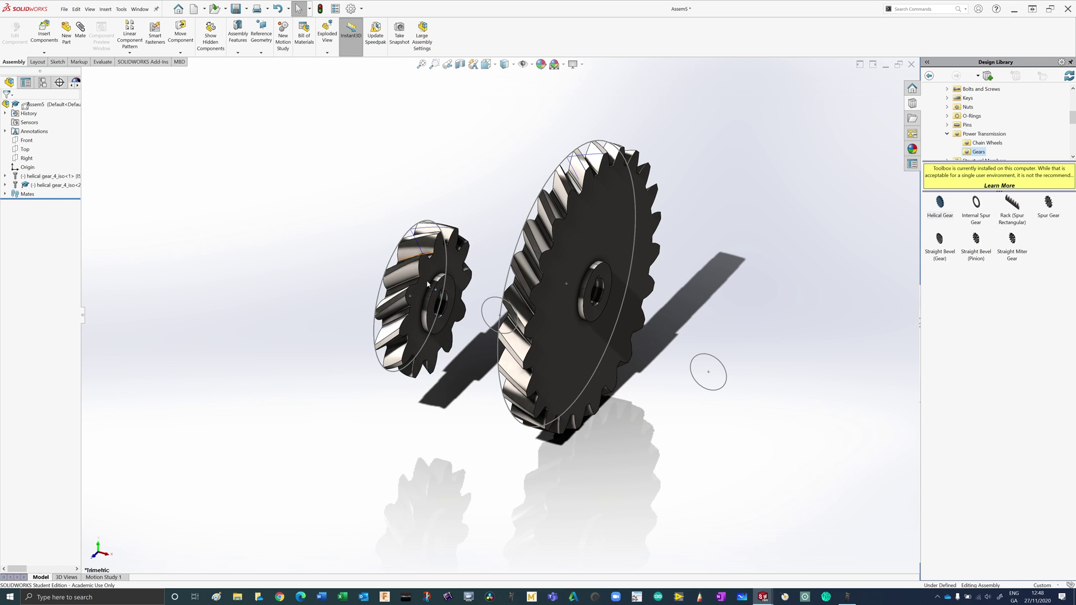
pyautogui.scroll(-5, 443, 308)
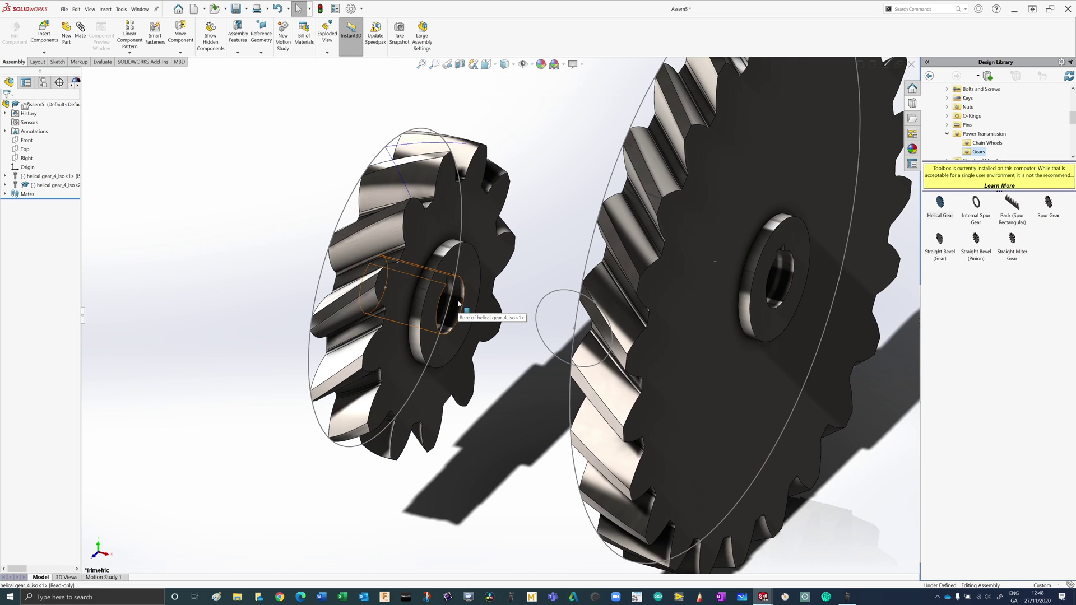
# - Mate the small gear's bore concentric with Arc1, then select the large gear's bore and Arc2
pyautogui.click(458, 305)
pyautogui.scroll(5, 484, 308)
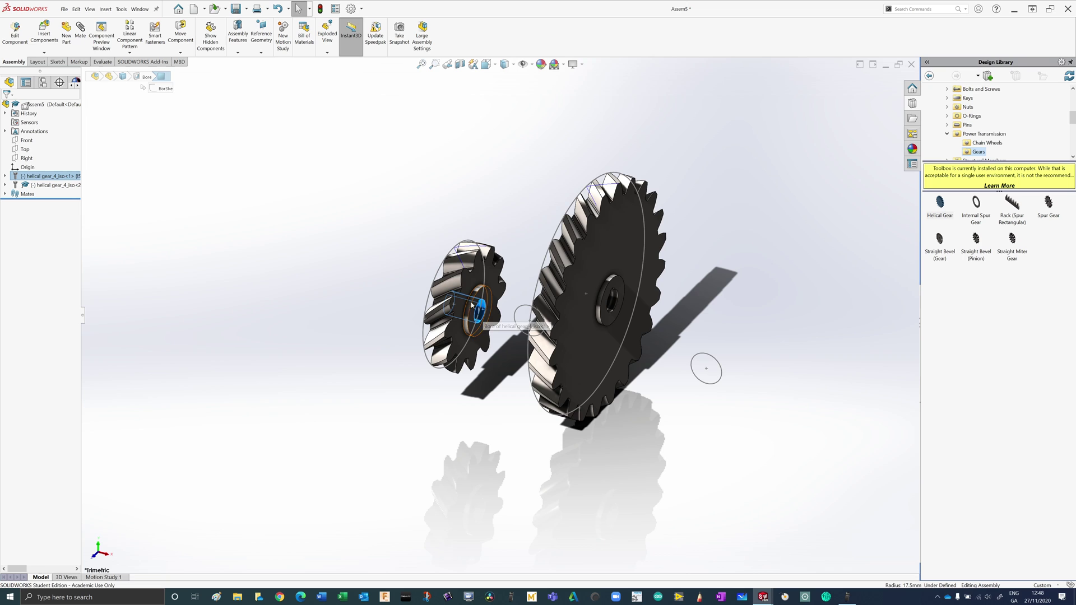
pyautogui.click(484, 309)
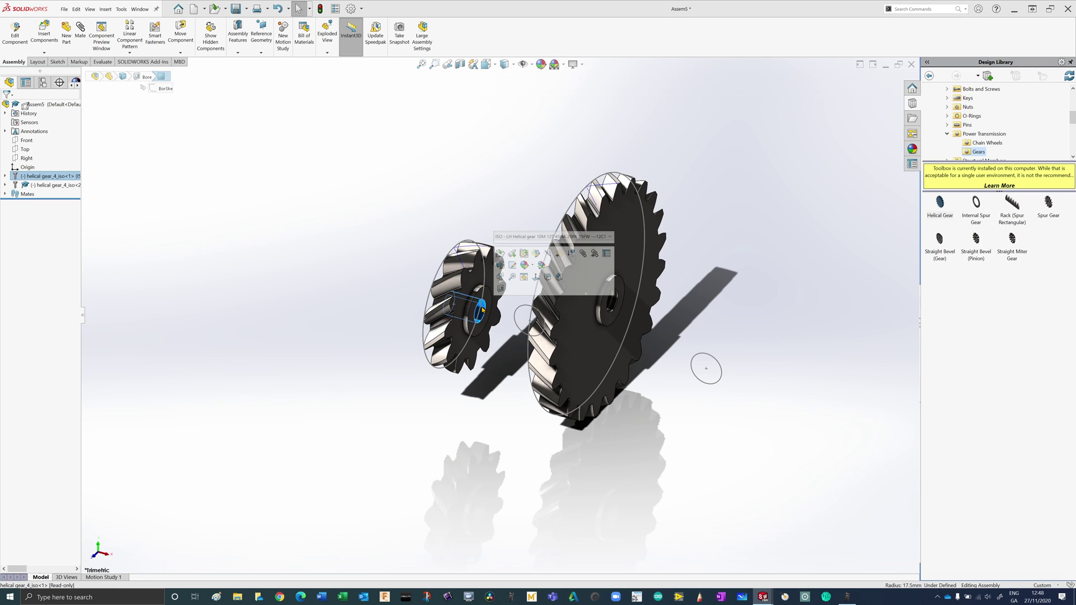
pyautogui.keyDown('ctrl'); pyautogui.click(542, 341); pyautogui.keyUp('ctrl')
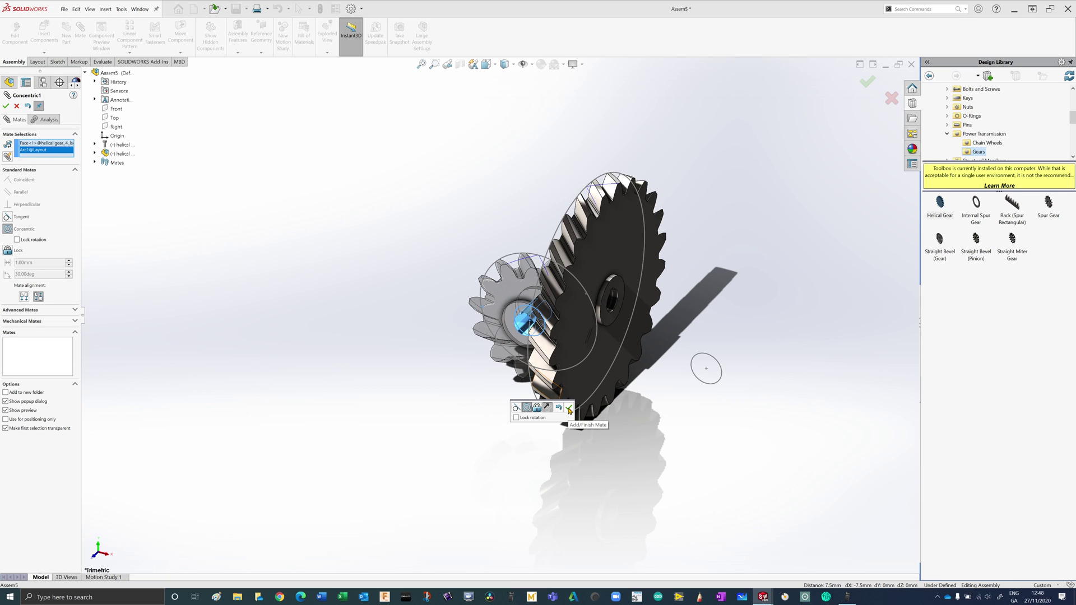
pyautogui.click(569, 410)
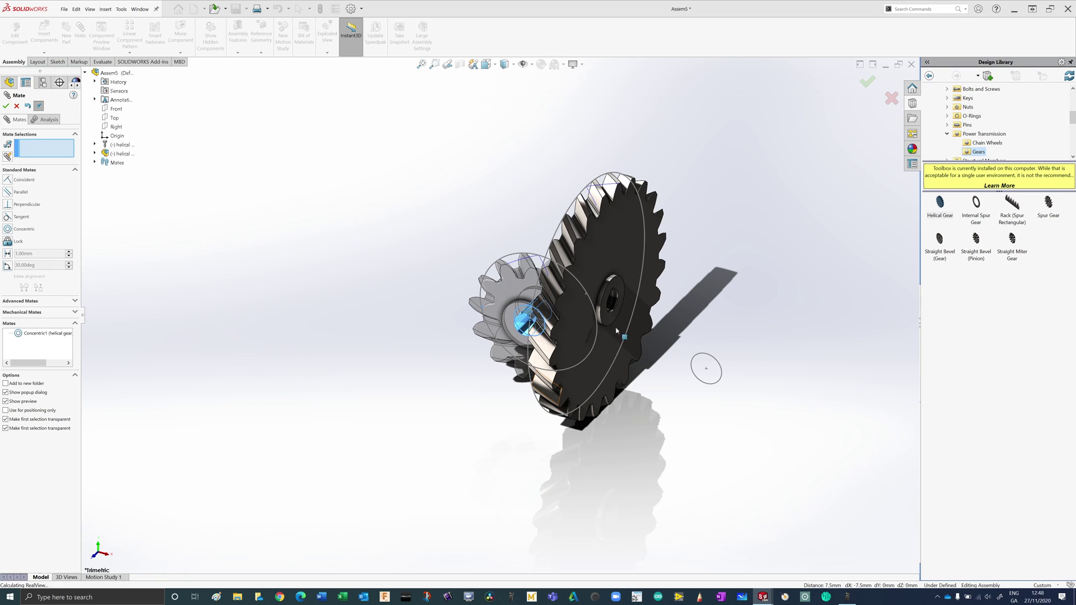
pyautogui.click(613, 303)
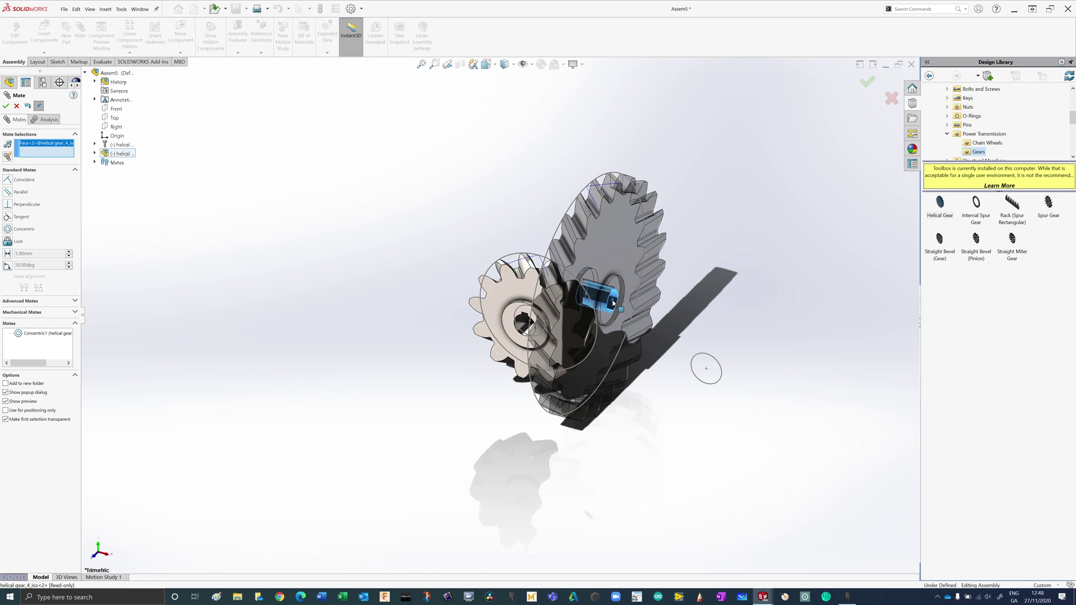
pyautogui.click(721, 367)
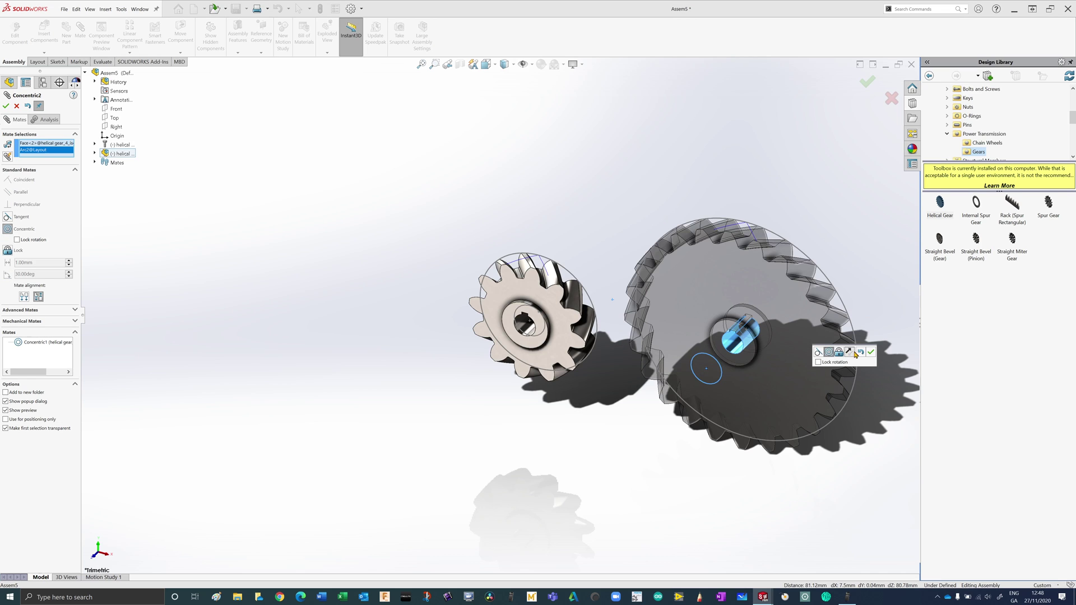
# - Apply the second concentric mate and make both gears' front faces coincident
pyautogui.click(869, 353)
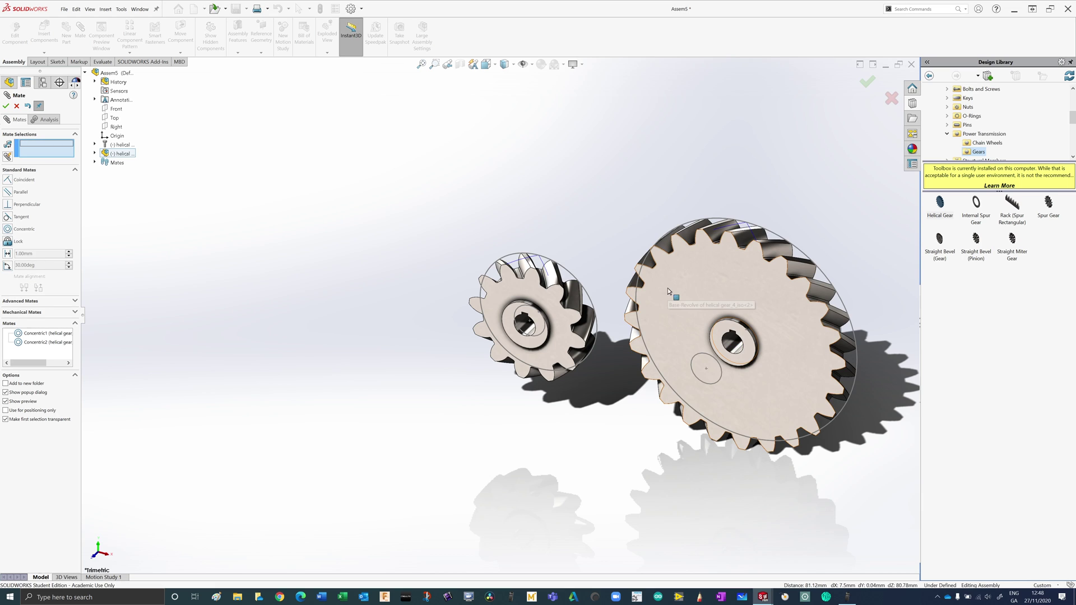
pyautogui.click(669, 291)
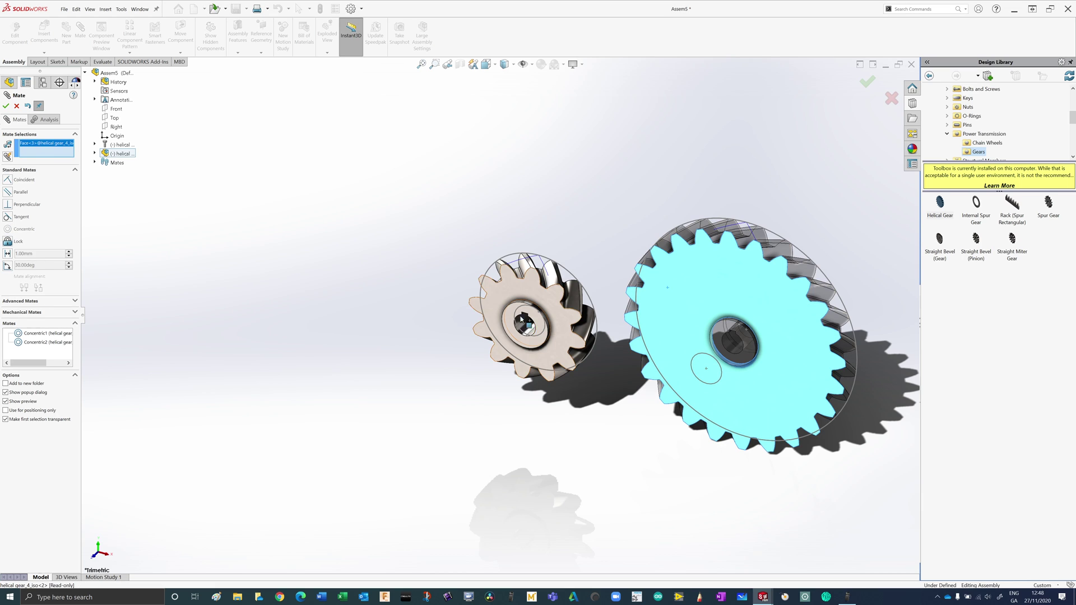
pyautogui.click(517, 293)
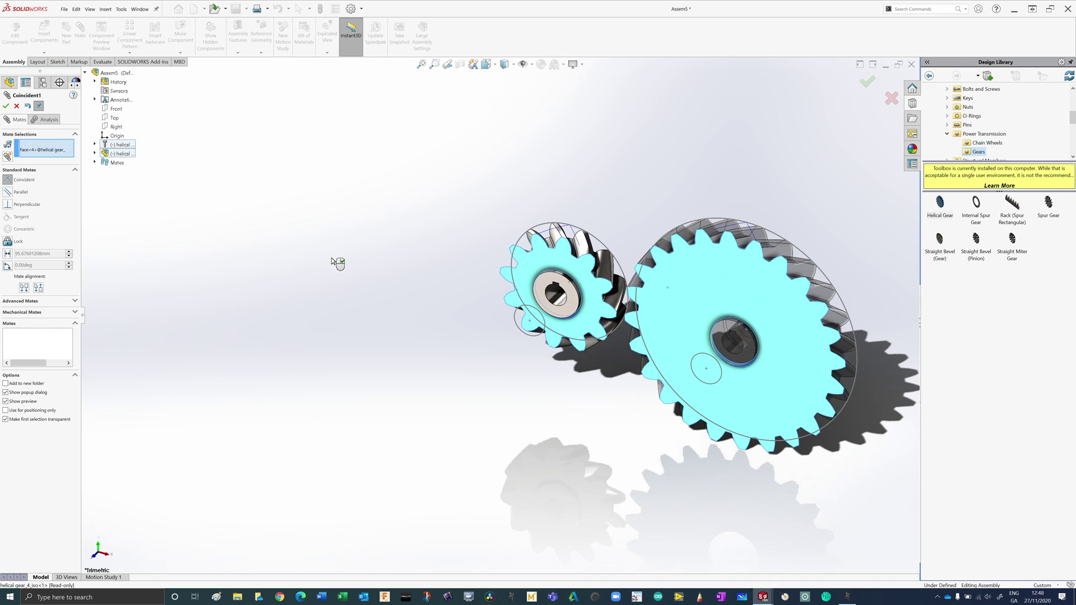
pyautogui.click(5, 106)
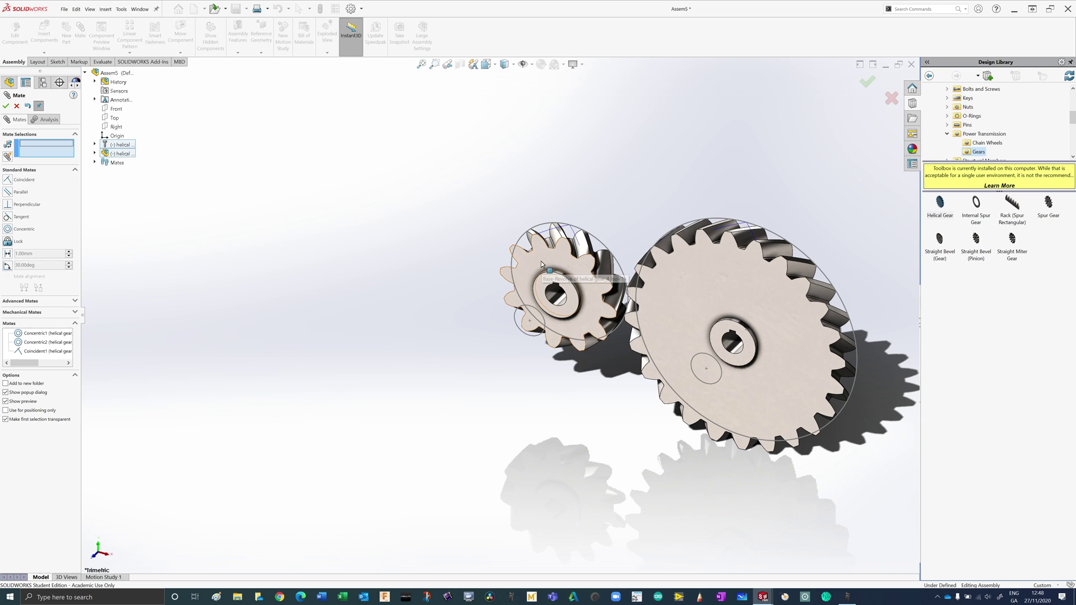
# - Make the small gear's front face coincident with the Front plane and rotate the view
pyautogui.click(541, 265)
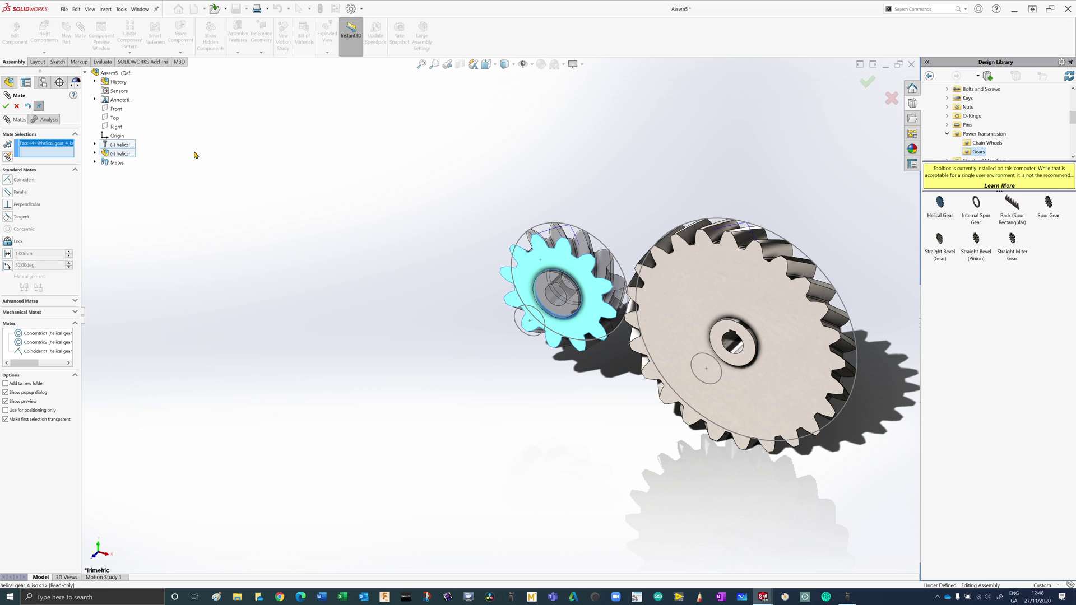
pyautogui.click(116, 109)
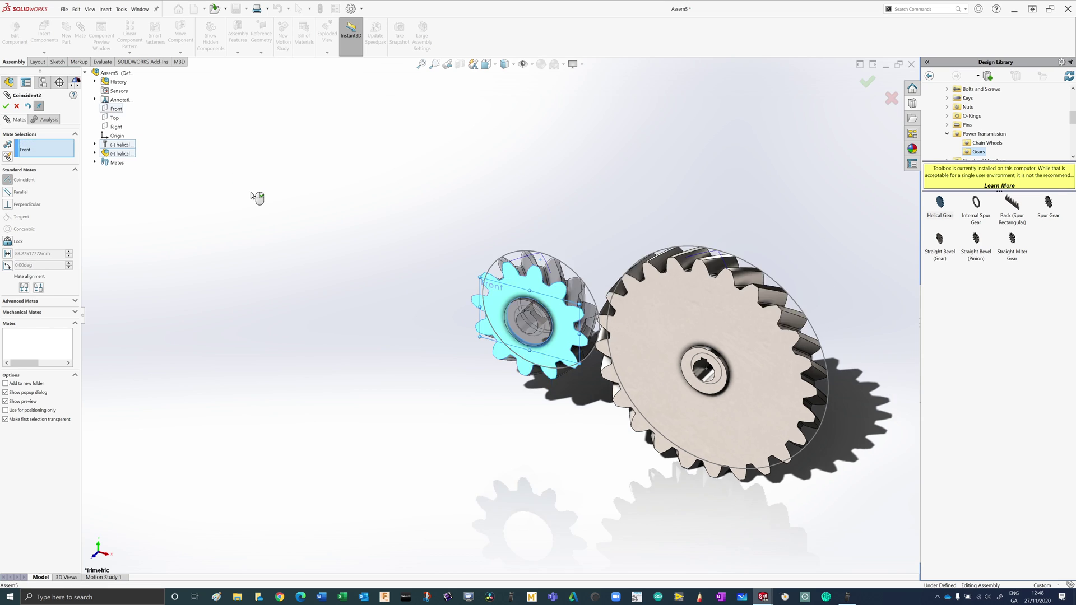
pyautogui.click(6, 107)
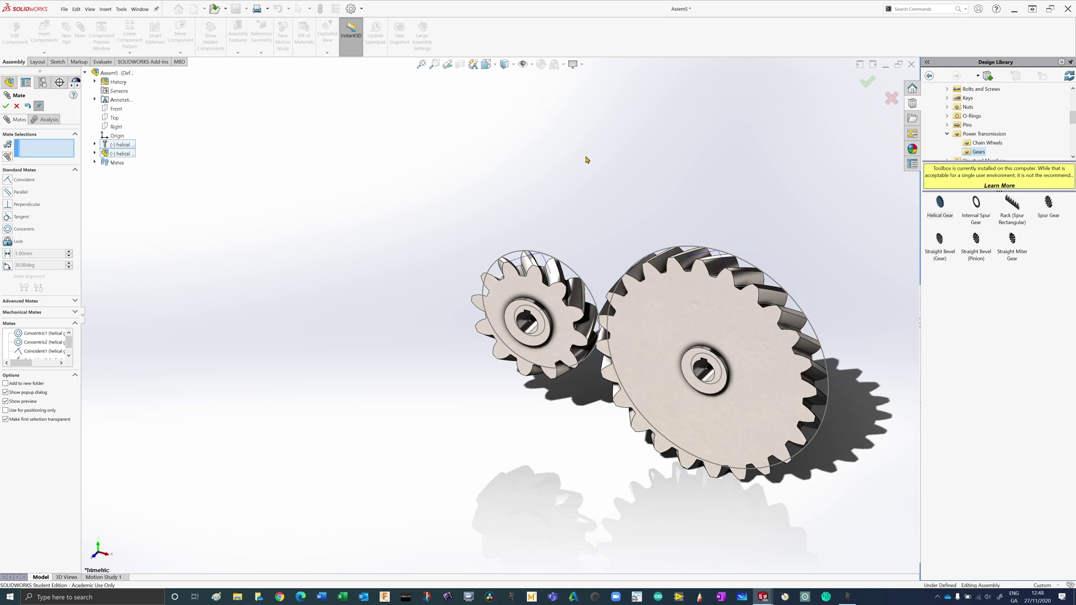
pyautogui.press('Right')
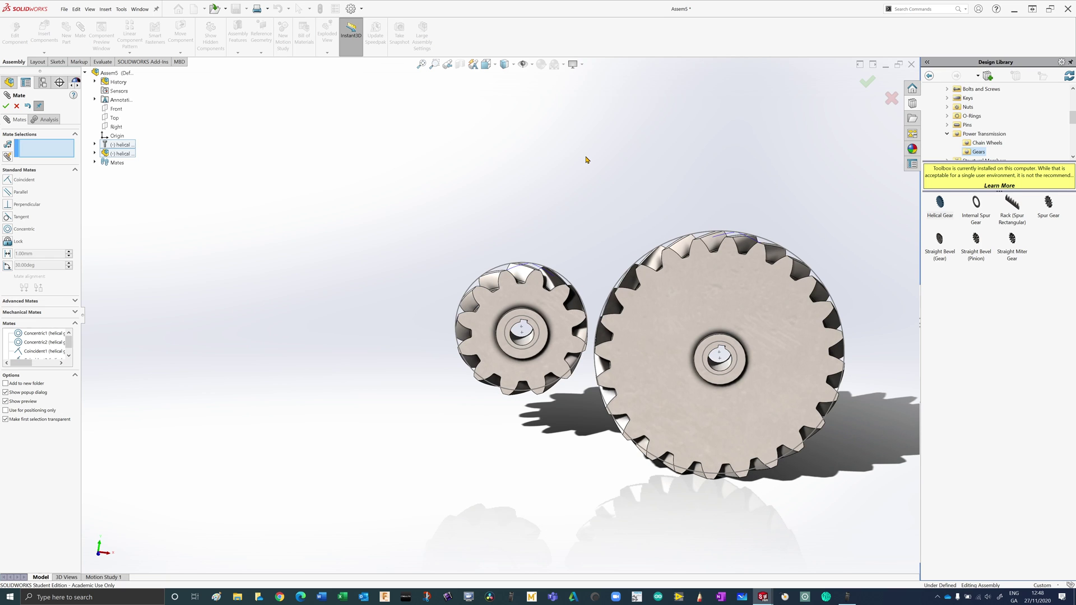
pyautogui.press('Right')
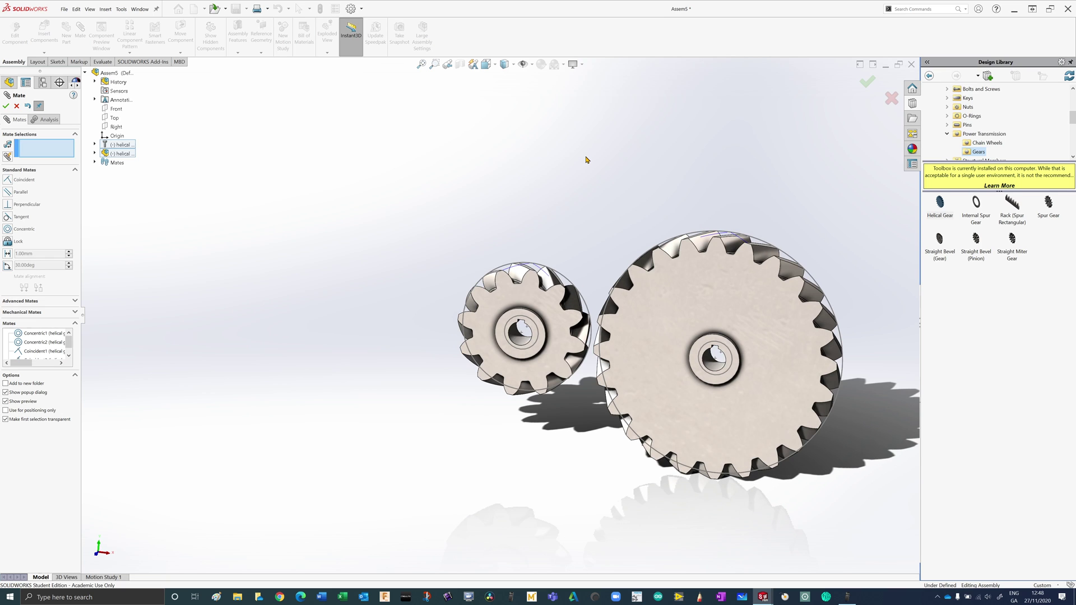
# - Finish mating and bring up the SHARP EL-W506T calculator beside the assembly
pyautogui.click(7, 106)
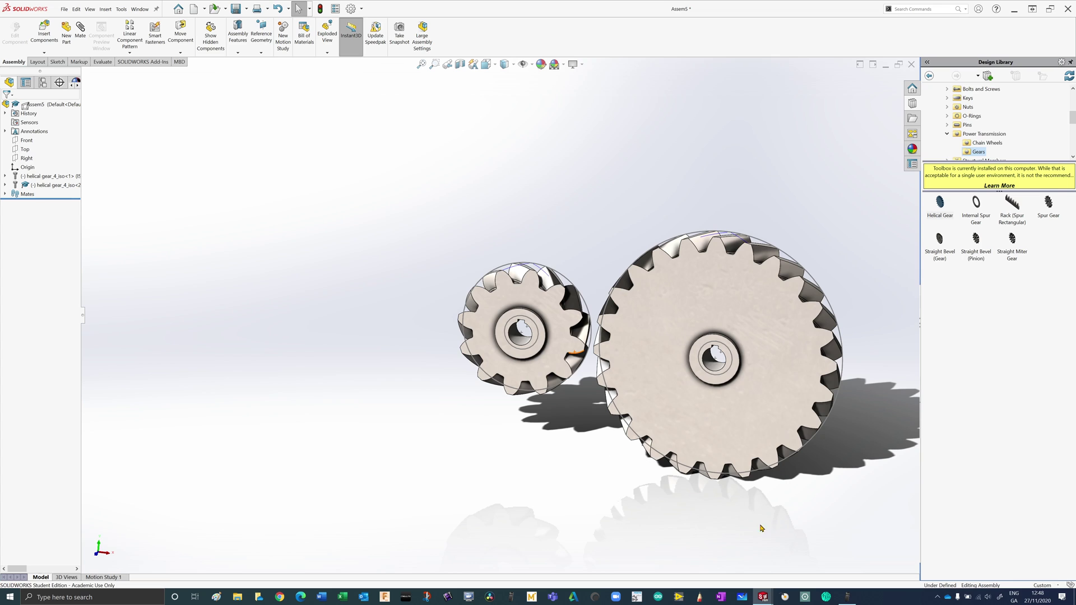
pyautogui.click(847, 600)
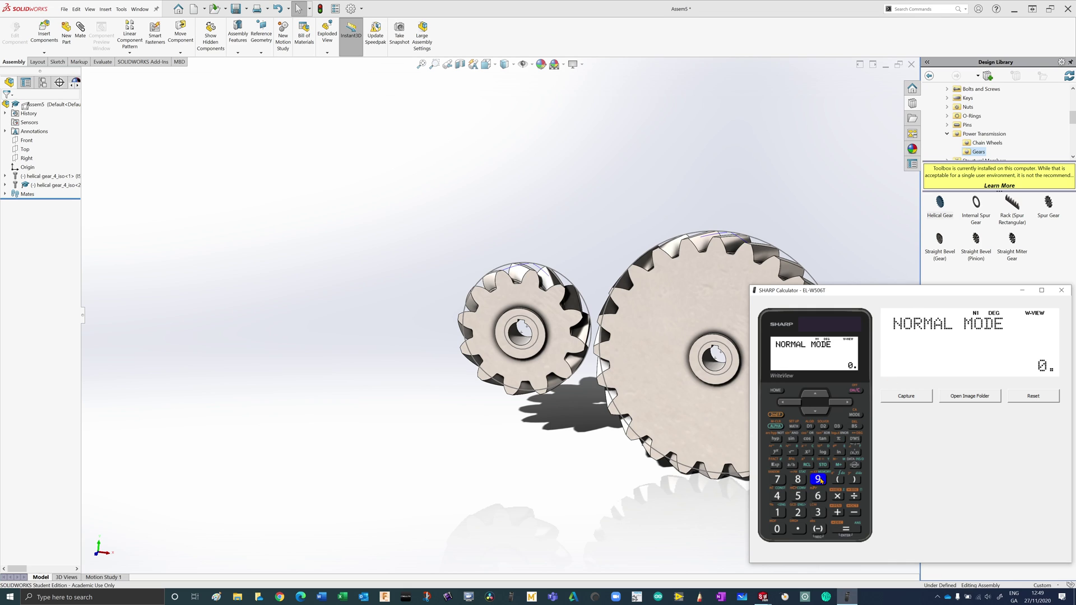
# - Enter the fraction numerator (24×10)+(12×10) on the SHARP EL-W506T calculator
pyautogui.click(791, 466)
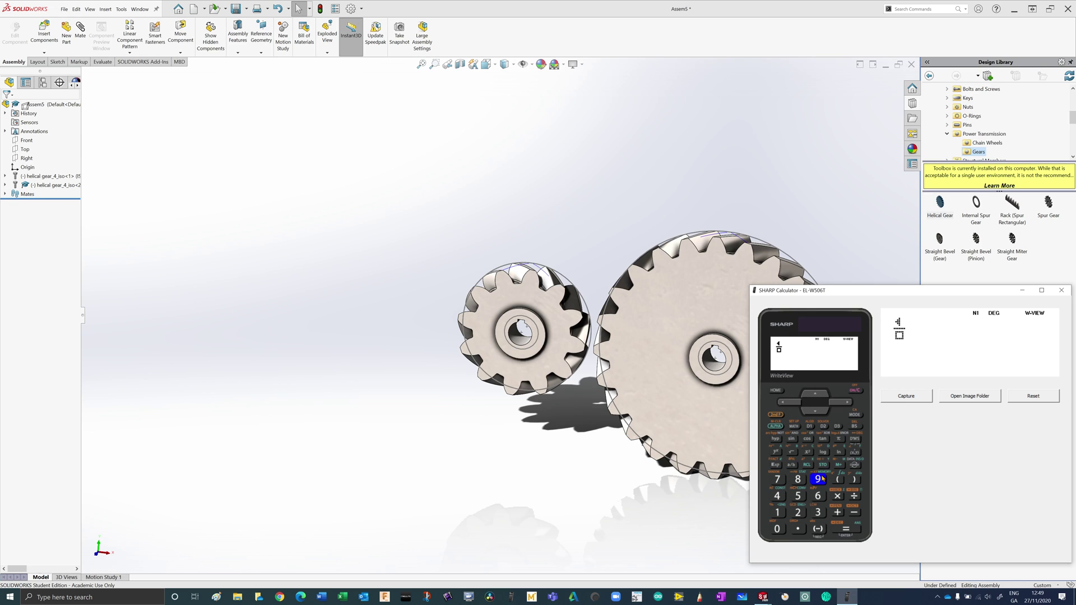
pyautogui.click(798, 513)
pyautogui.click(777, 496)
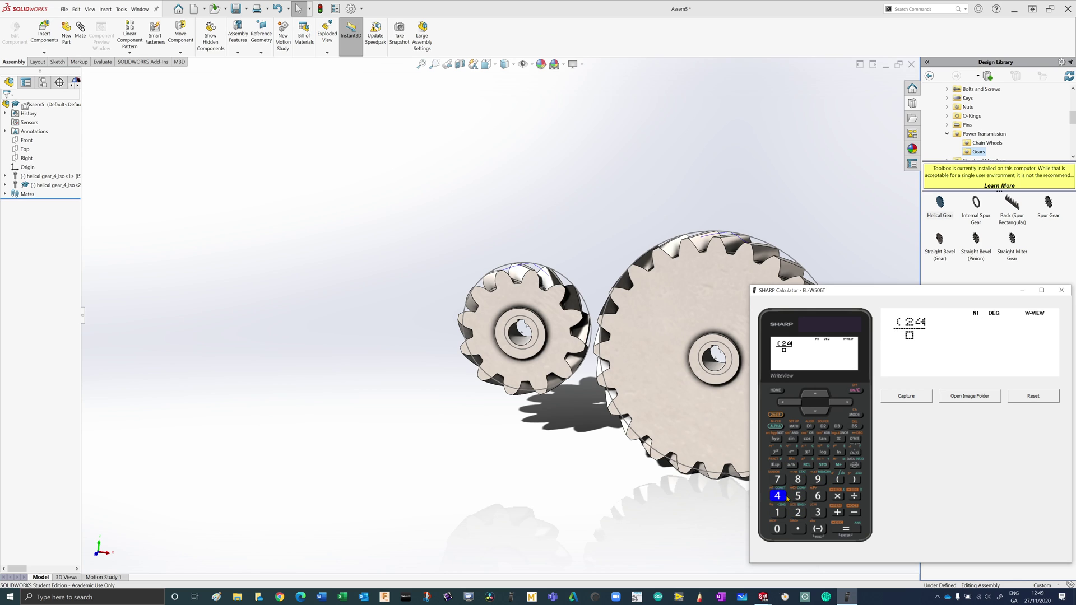
pyautogui.click(838, 496)
pyautogui.click(779, 513)
pyautogui.click(777, 529)
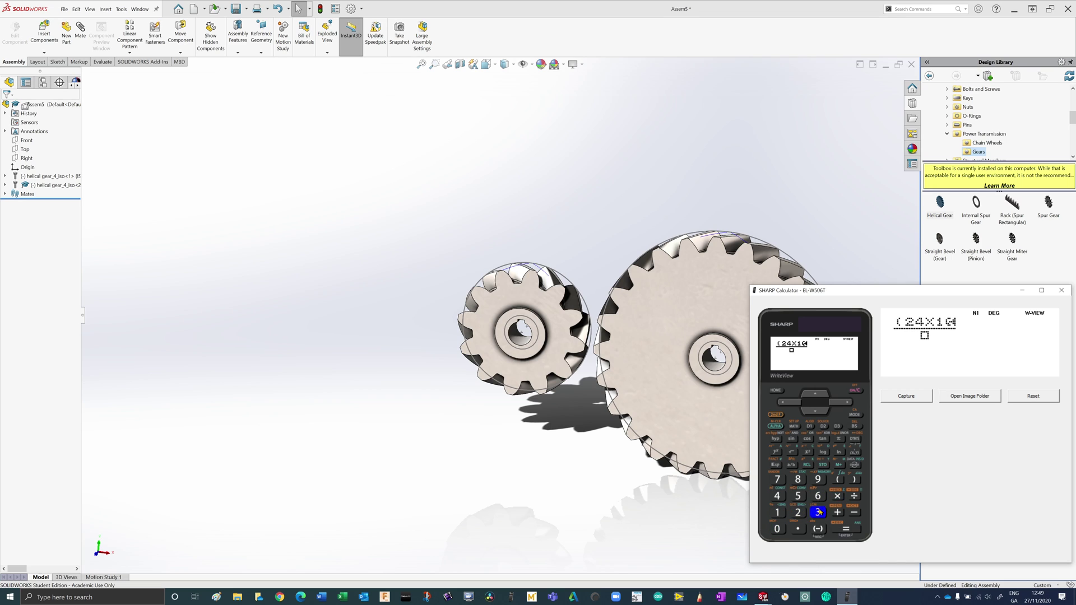
pyautogui.click(854, 480)
pyautogui.click(834, 484)
pyautogui.click(835, 481)
pyautogui.press('+')
pyautogui.click(838, 480)
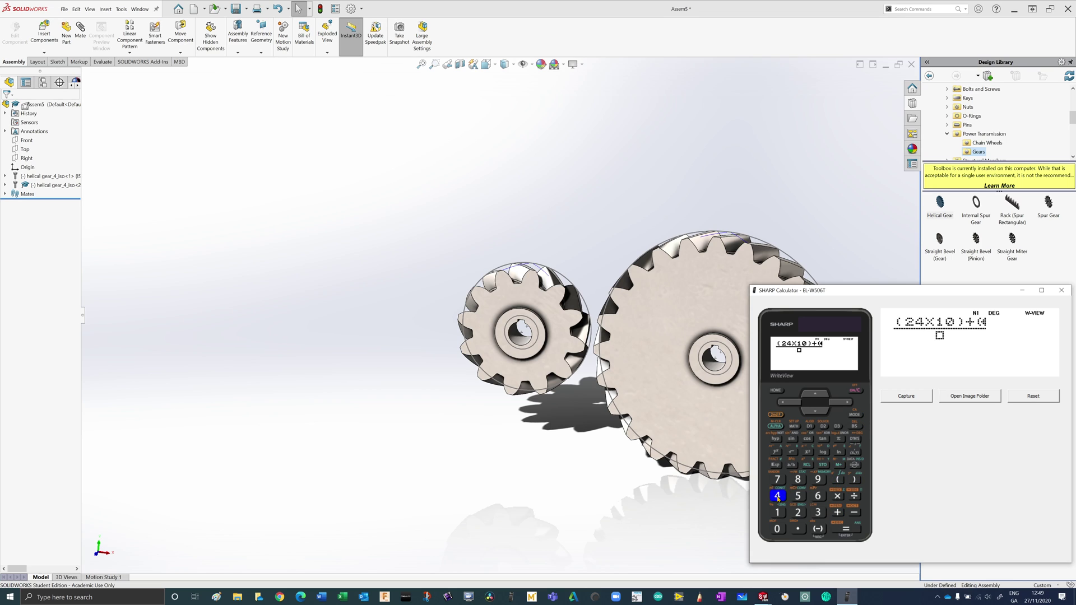
pyautogui.write('12*')
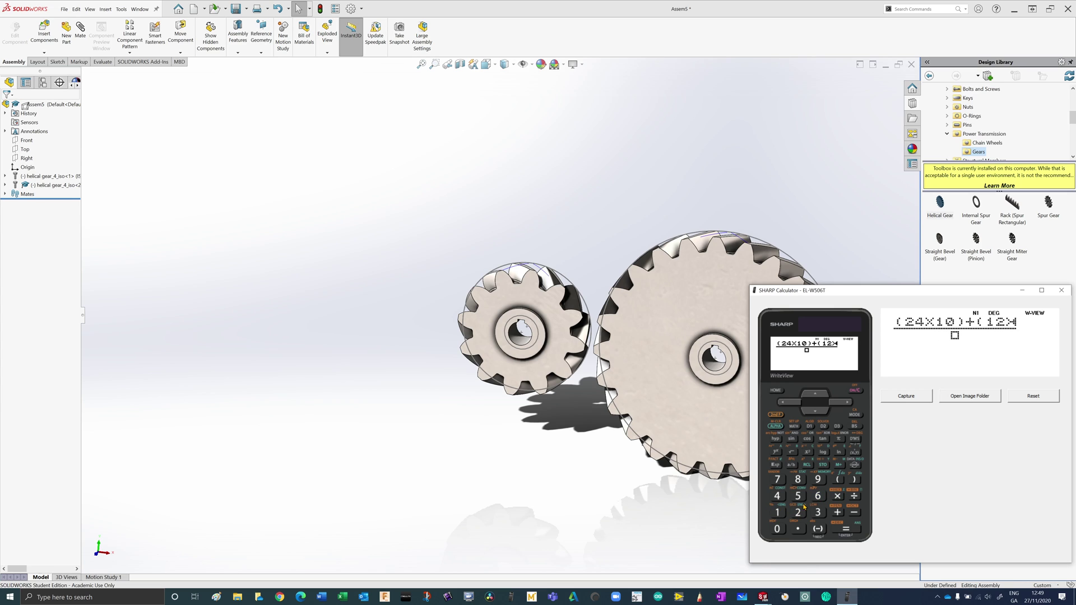
pyautogui.write('10')
# - Enter the denominator 2×cos(45) and evaluate the centre distance to 254.5584412
pyautogui.click(815, 412)
pyautogui.click(798, 512)
pyautogui.click(837, 496)
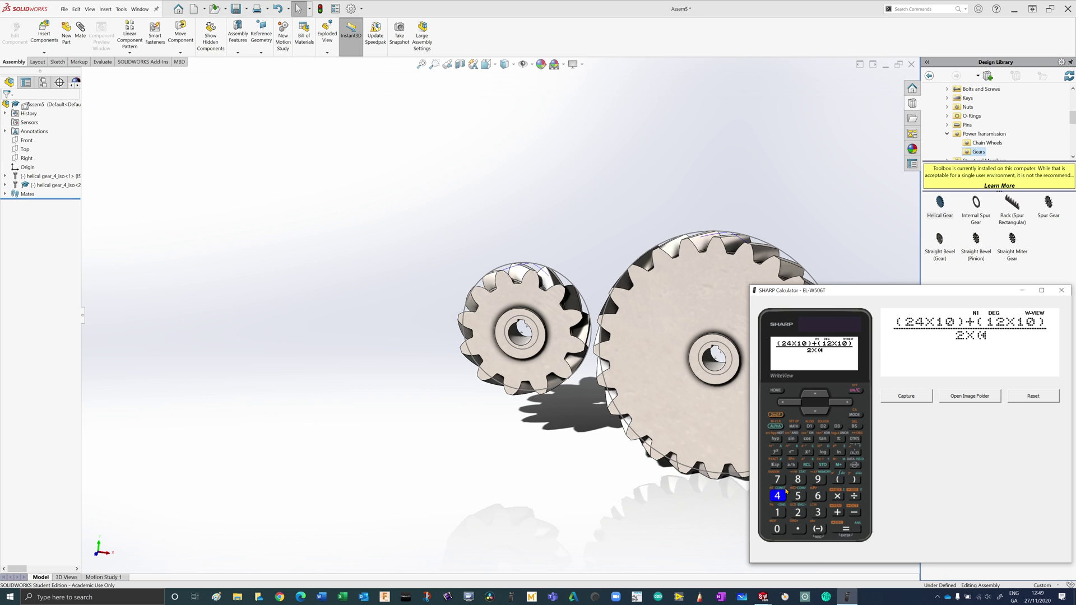
pyautogui.click(807, 439)
pyautogui.click(777, 496)
pyautogui.click(798, 496)
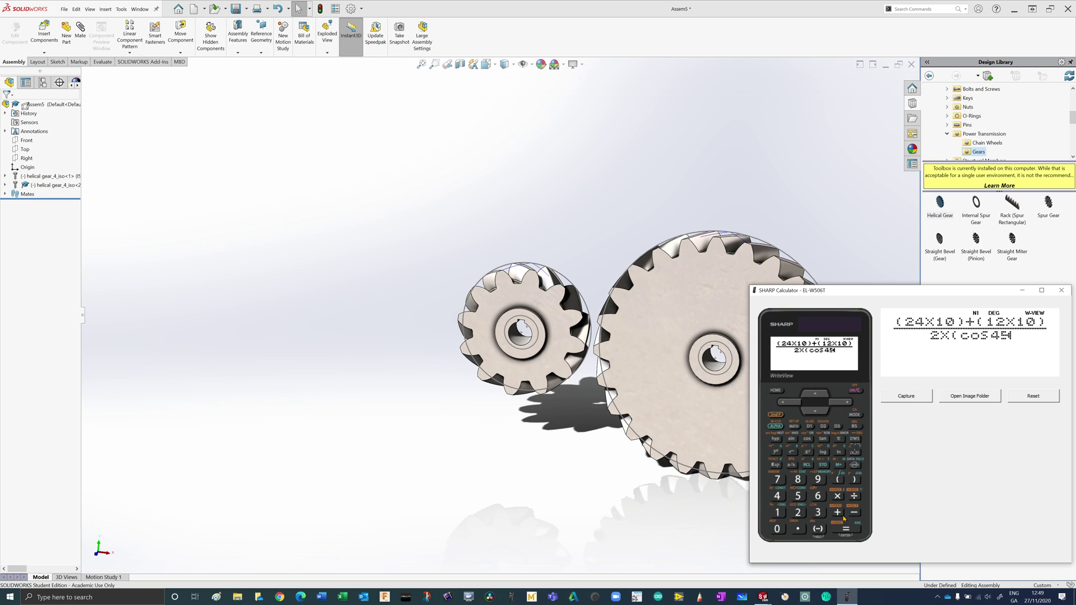
pyautogui.click(853, 481)
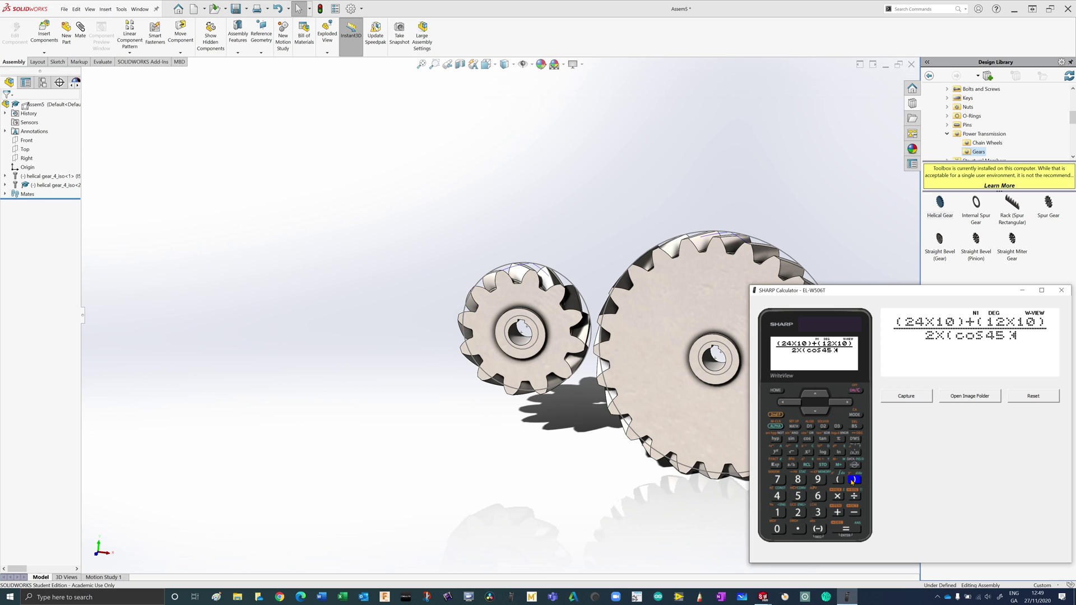
pyautogui.click(846, 529)
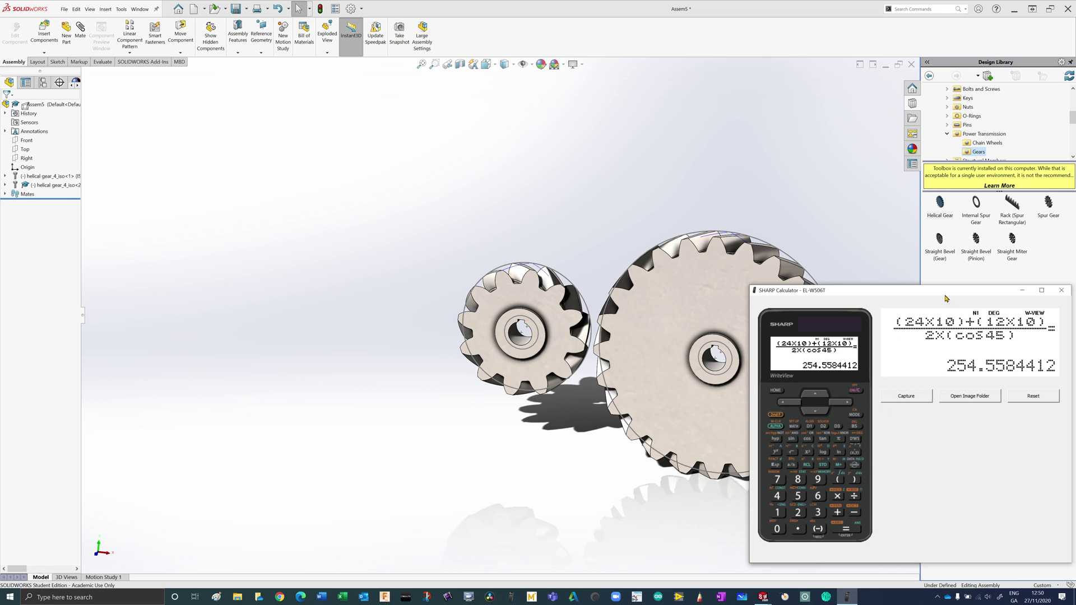
# - Change the layout sketch's 287.11 centre-distance dimension to 254.56 and exit the layout
pyautogui.click(1022, 290)
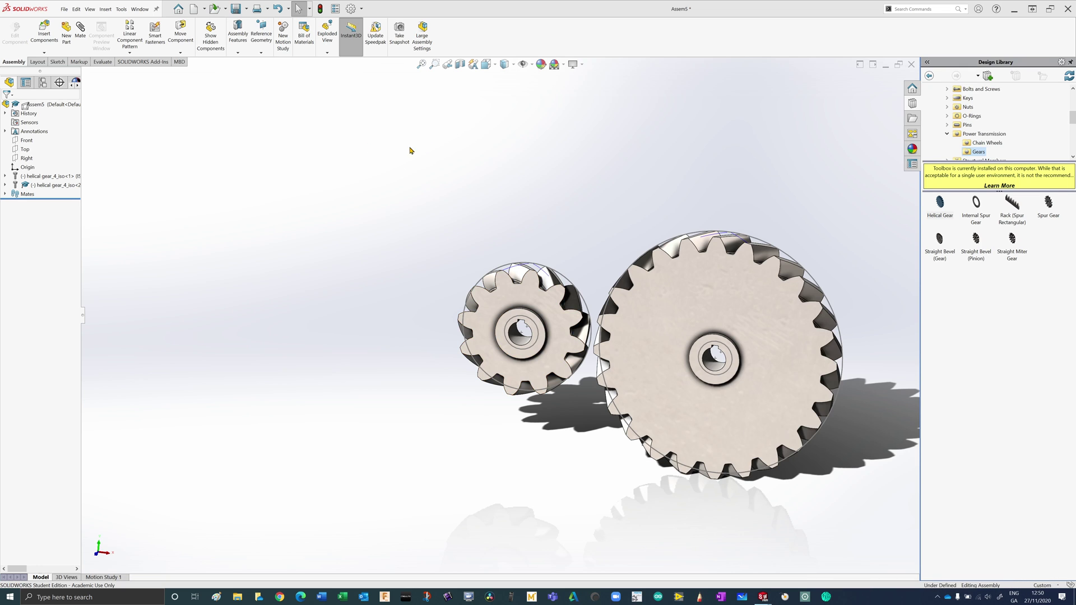
pyautogui.click(37, 62)
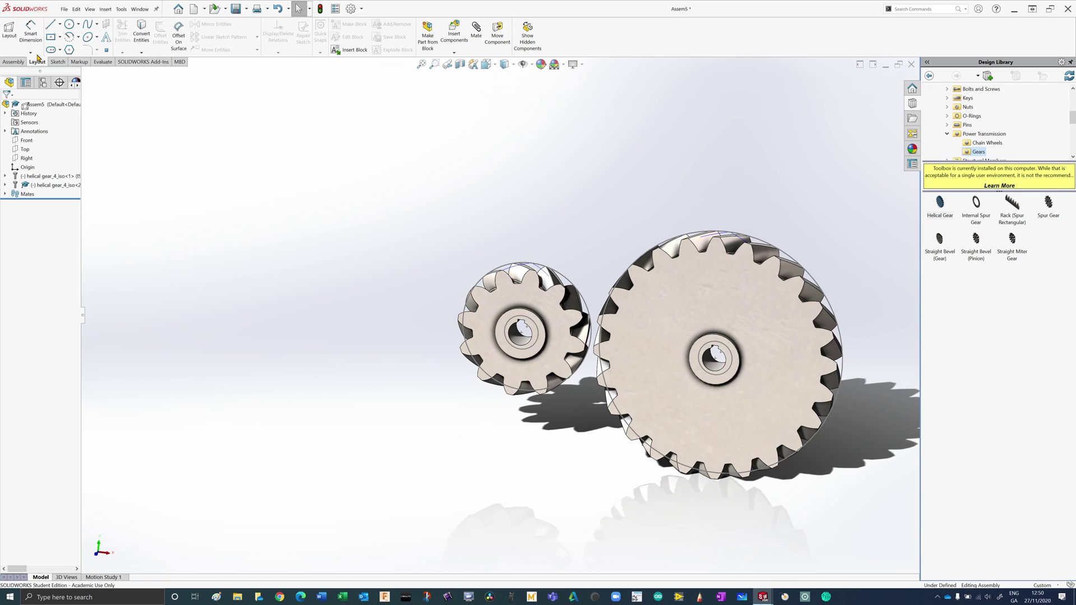
pyautogui.click(10, 45)
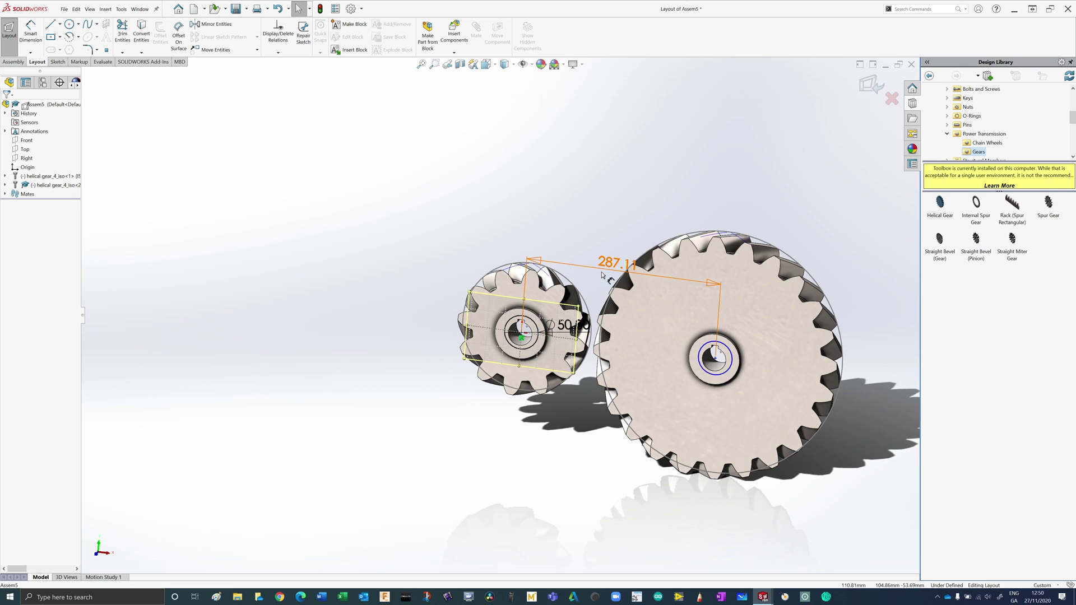
pyautogui.click(611, 272)
pyautogui.doubleClick(602, 263)
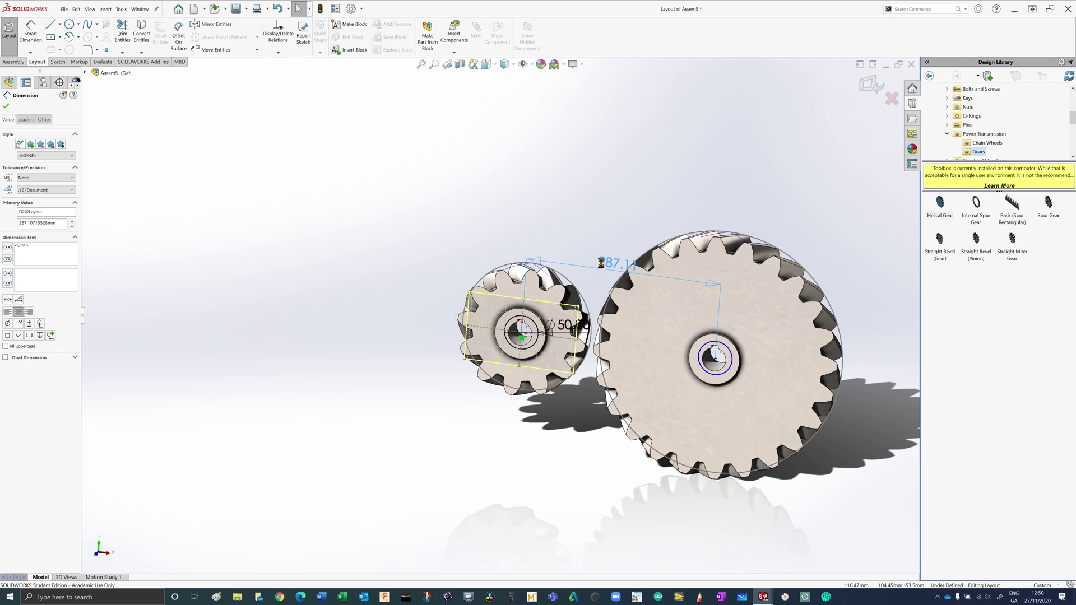
pyautogui.write('254.56')
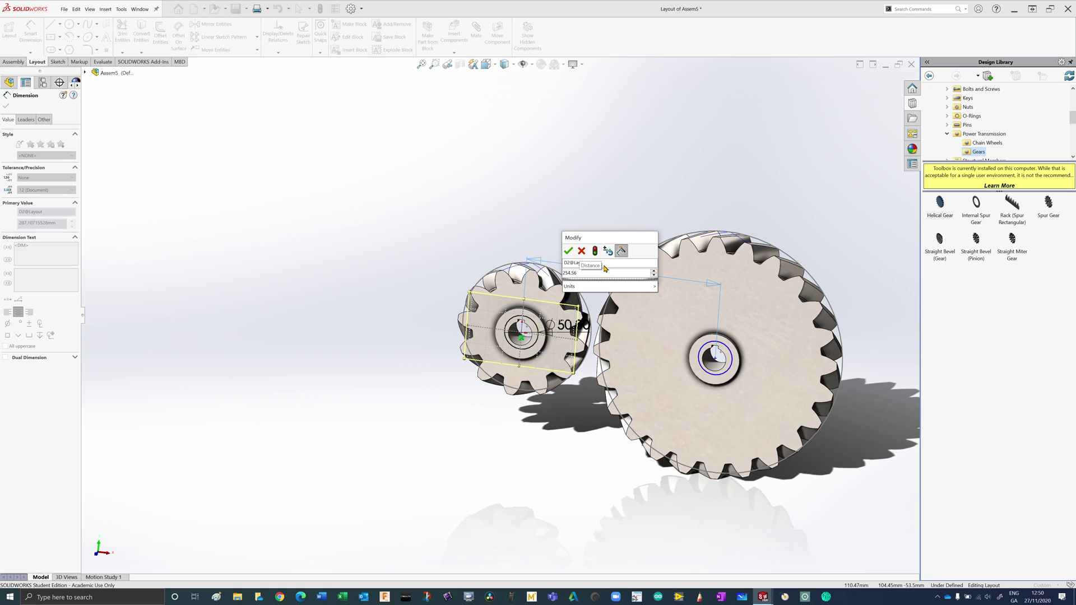
pyautogui.click(568, 251)
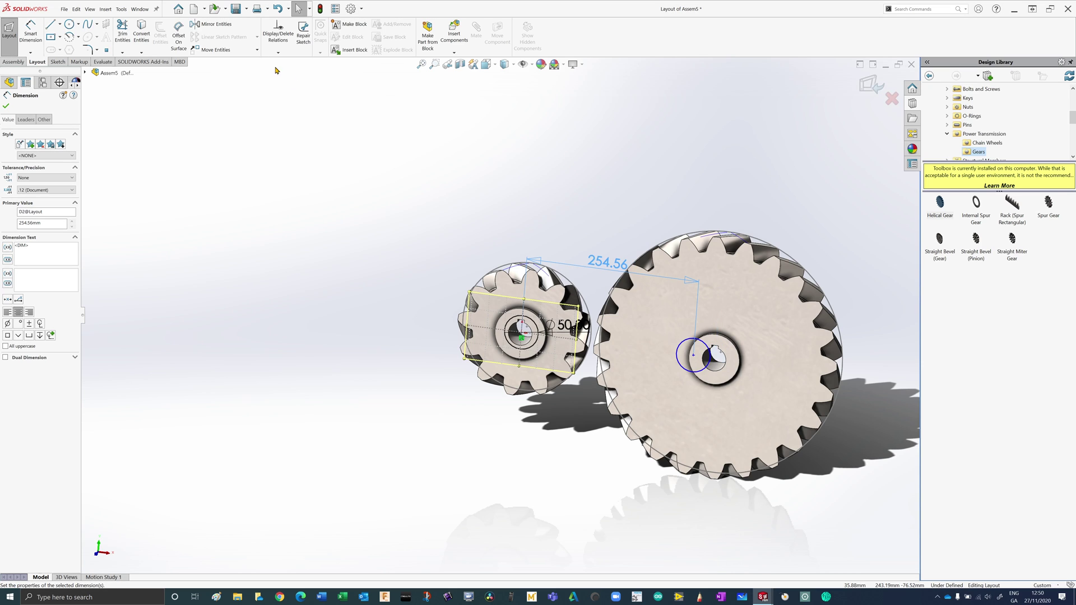
pyautogui.click(320, 9)
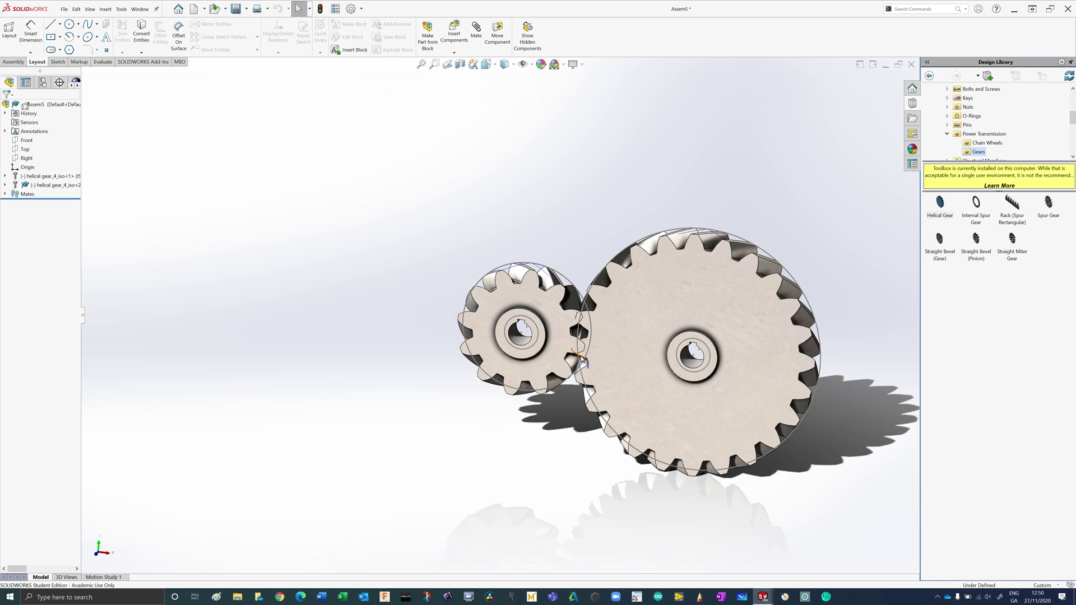
# - Rotate the 24-tooth gear until its teeth mesh with the 12-tooth gear
pyautogui.moveTo(574, 361); pyautogui.dragTo(586, 379)
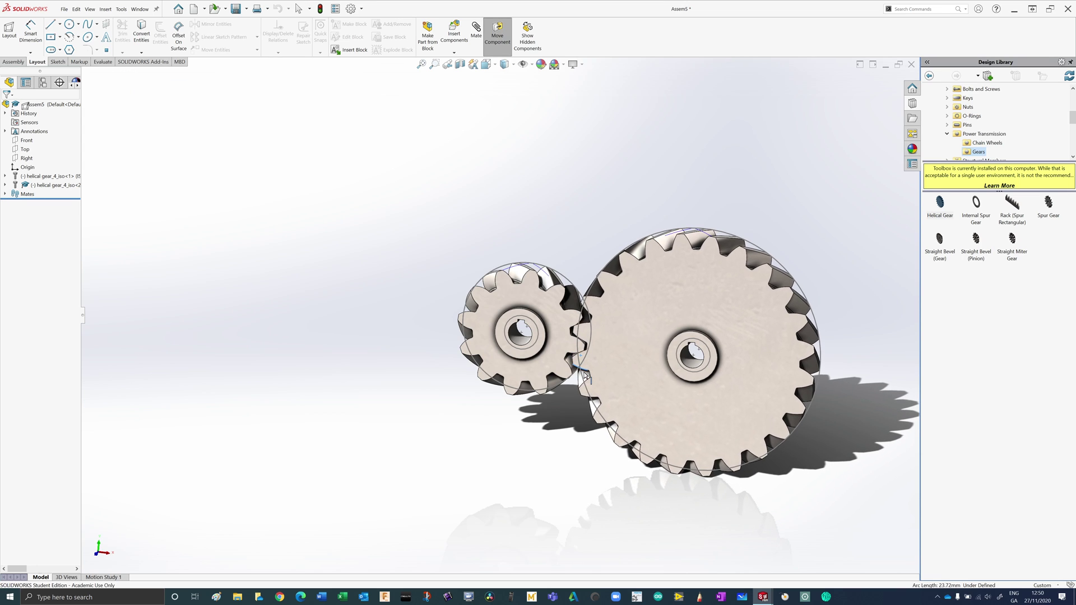
pyautogui.moveTo(361, 199); pyautogui.dragTo(388, 203, button='right')
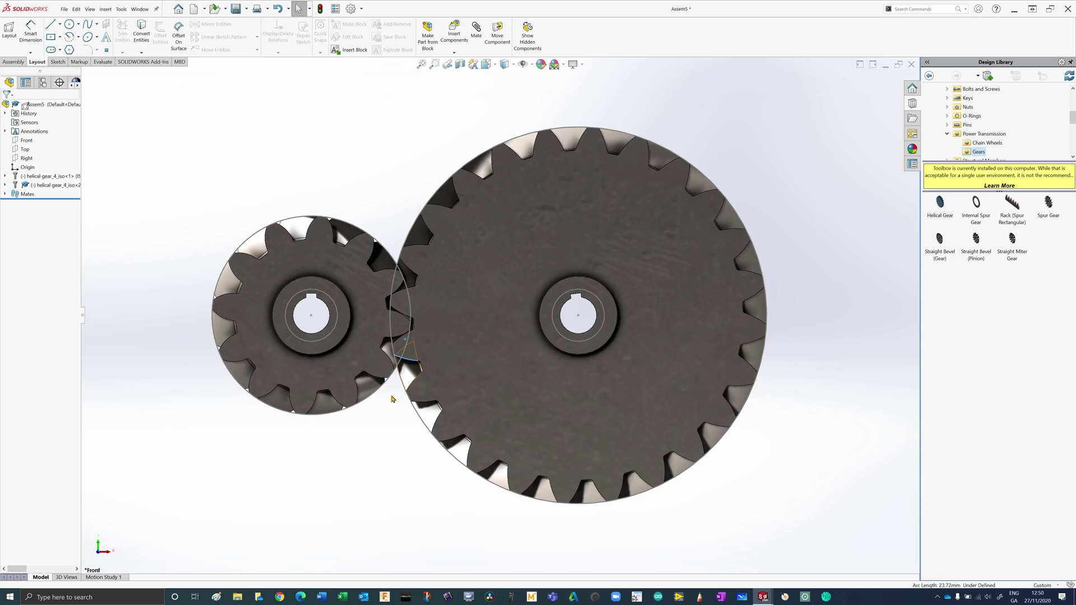
pyautogui.scroll(-6, 388, 311)
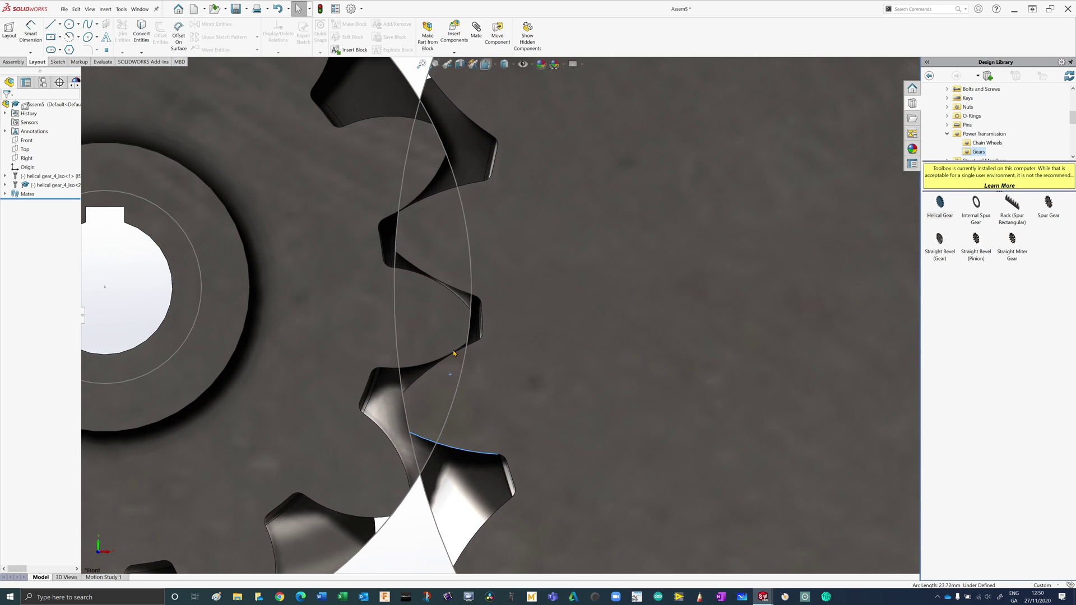
pyautogui.scroll(5, 440, 284)
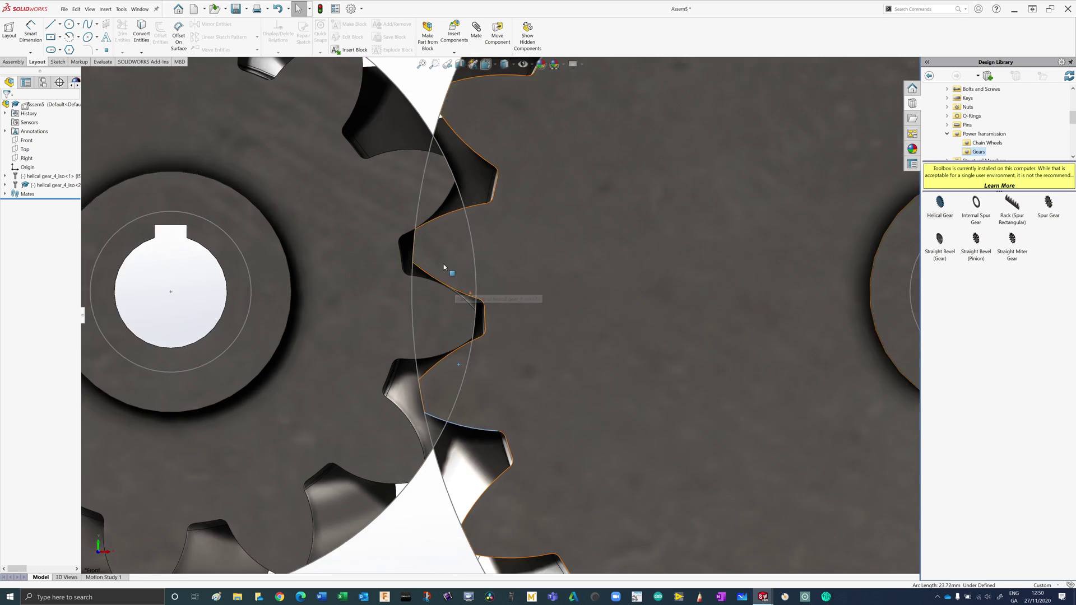
# - Inspect the helical teeth engagement from edge-on and near face-on views
pyautogui.hotkey('ctrl', 'shift', 'z')
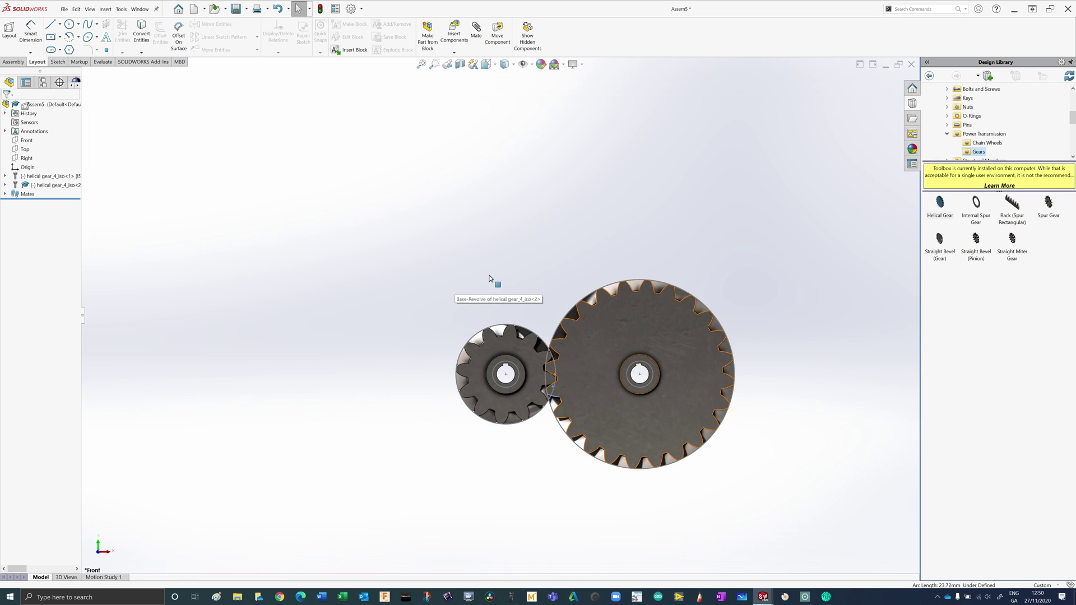
pyautogui.hotkey('ctrl', 'shift', 'z')
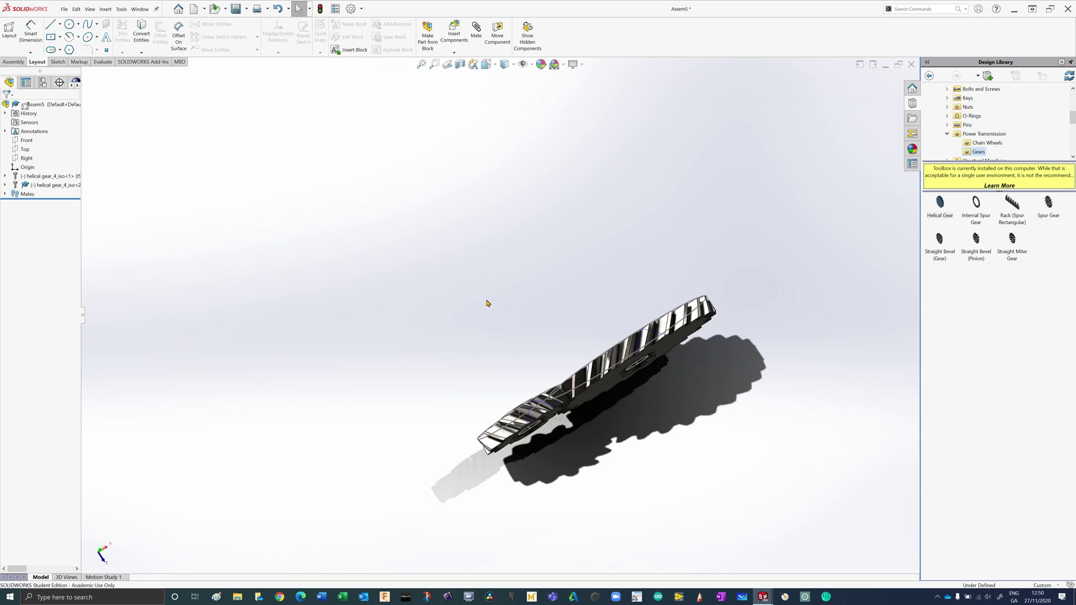
pyautogui.scroll(-4, 562, 413)
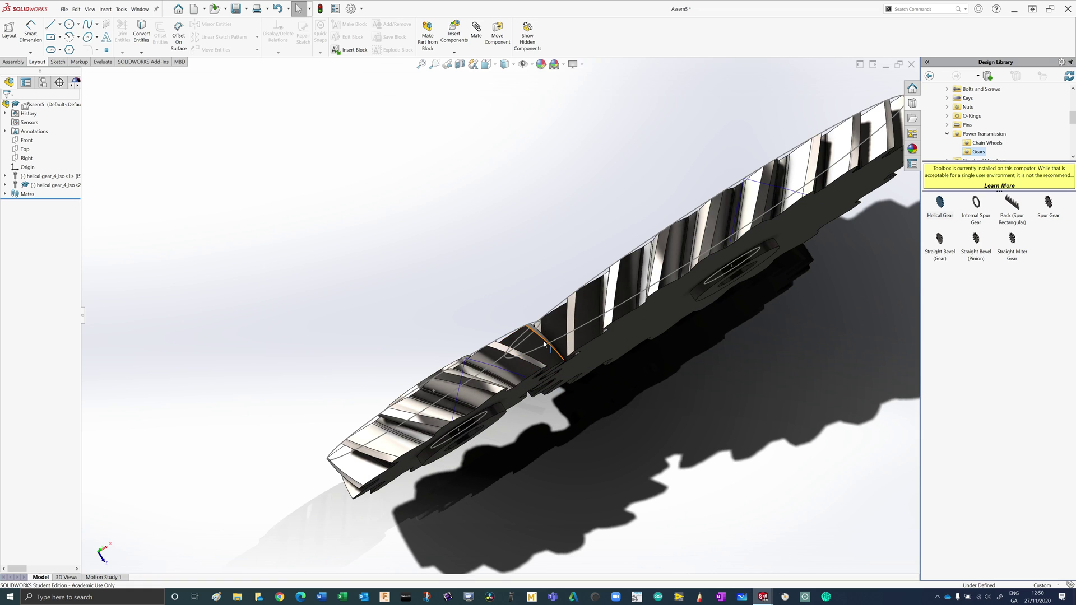
pyautogui.scroll(4, 501, 299)
pyautogui.hotkey('ctrl', 'shift', 'z')
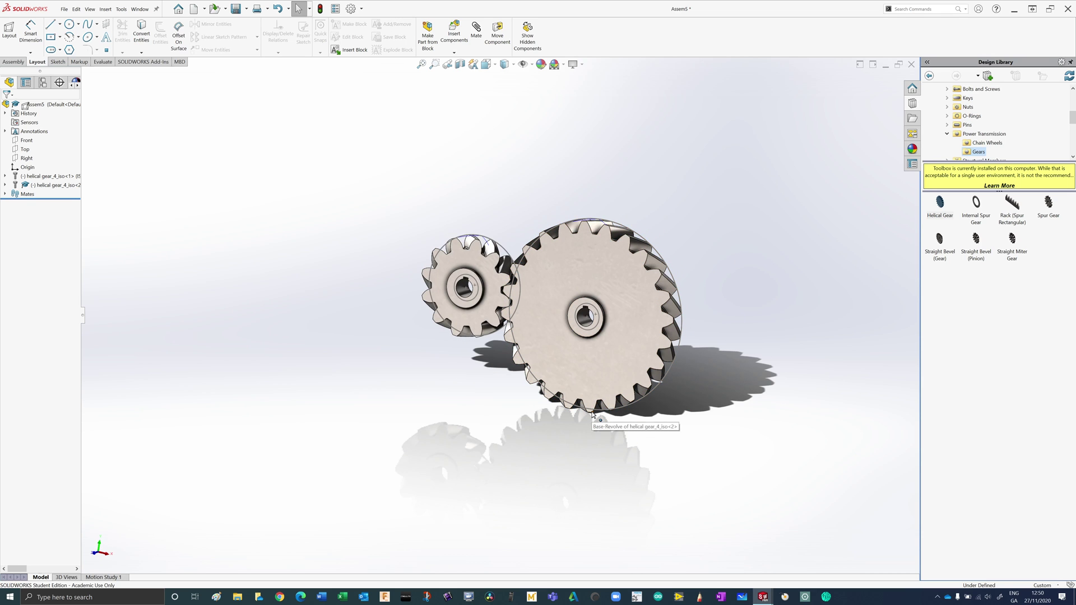
pyautogui.scroll(-3, 592, 414)
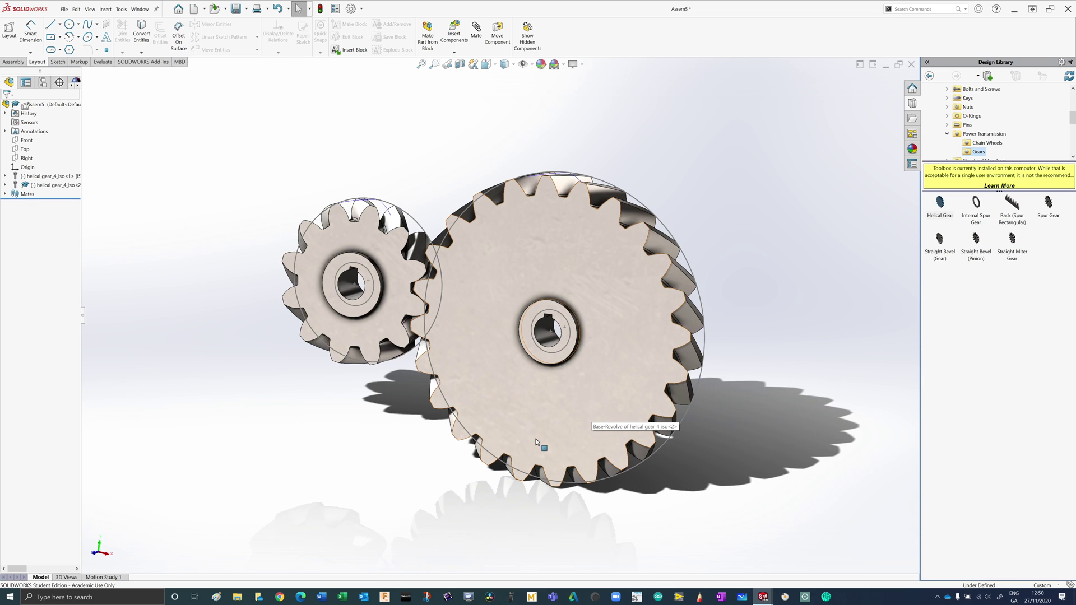